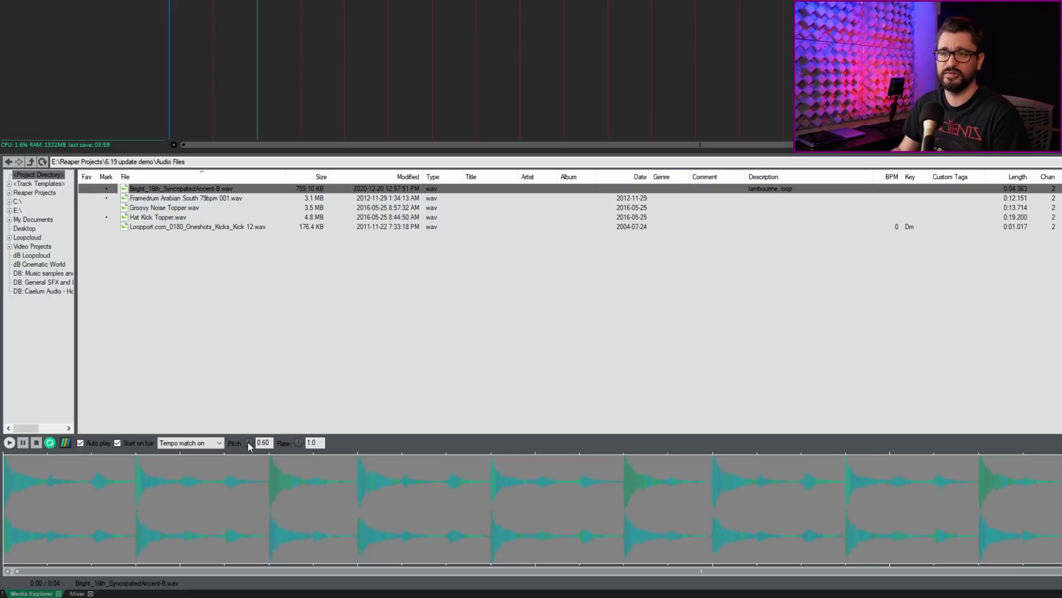
# Make the preview Pitch knob step in semitones, then scroll it to -1.40
pyautogui.rightClick(249, 444)
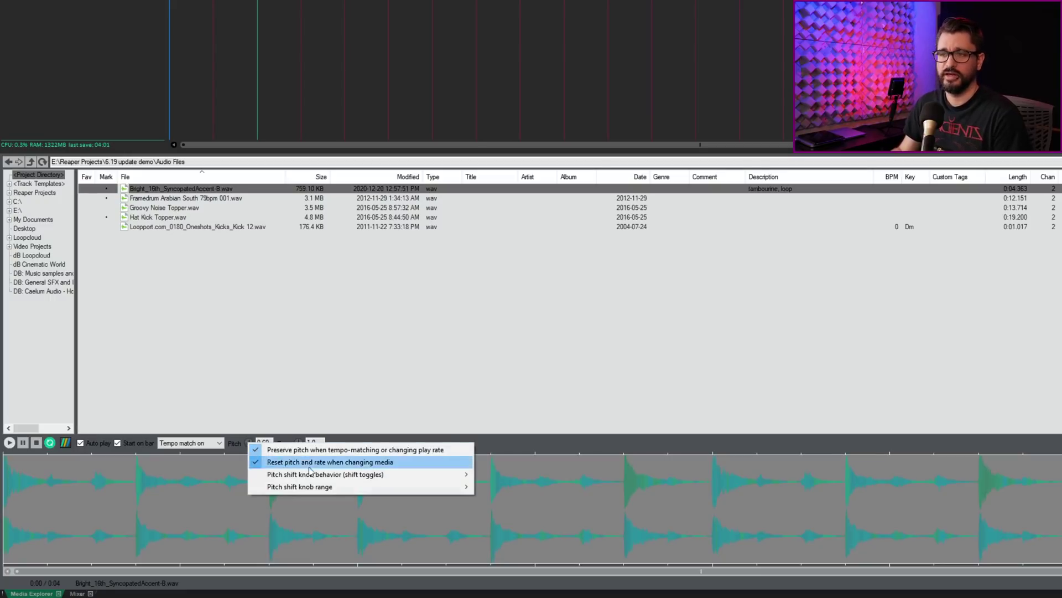
pyautogui.moveTo(348, 492)
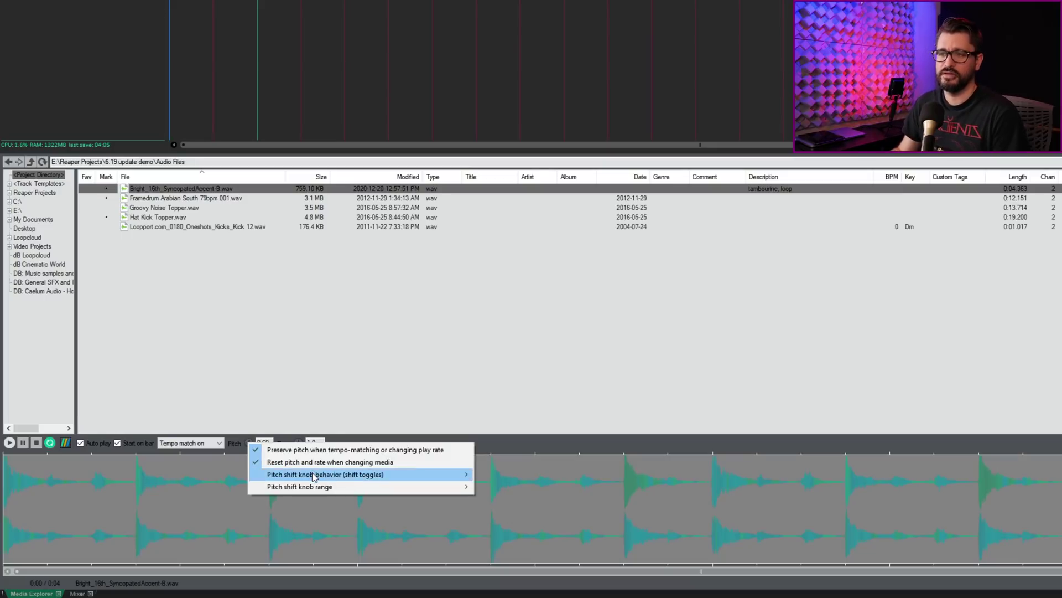
pyautogui.moveTo(315, 477)
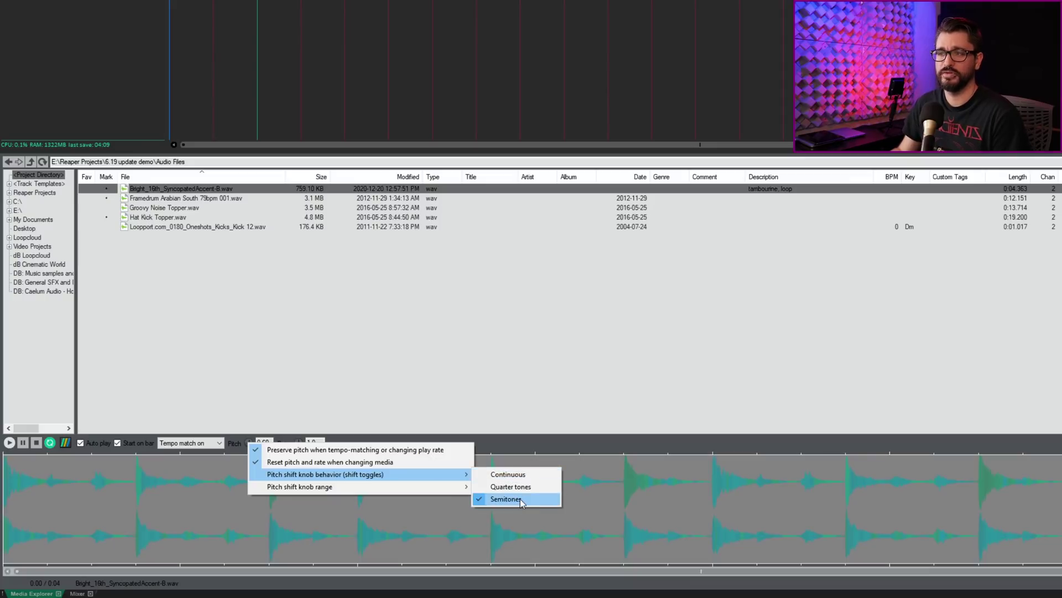
pyautogui.click(500, 444)
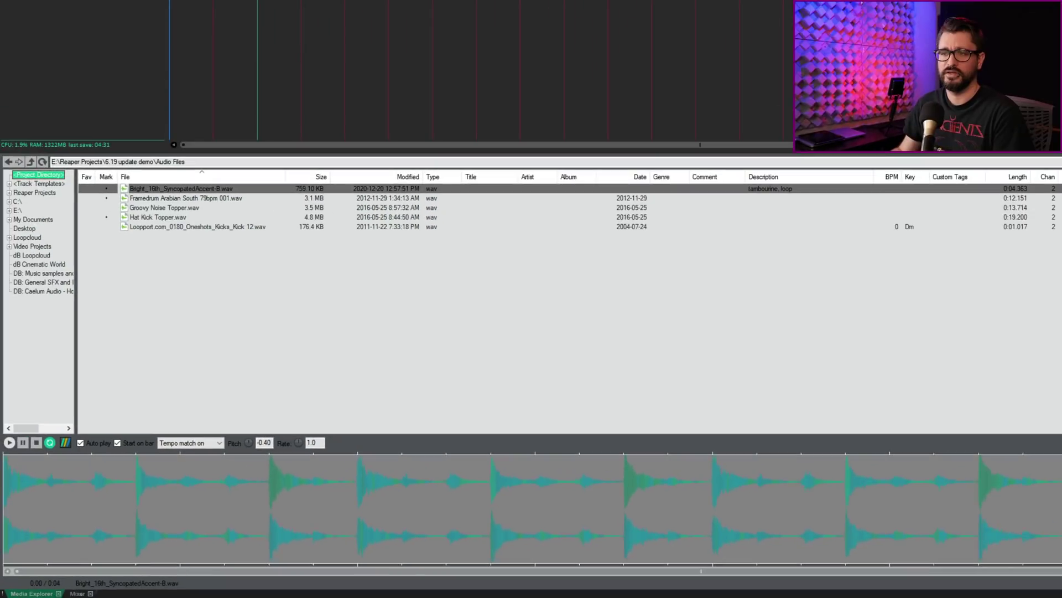
pyautogui.scroll(3, 284, 403)
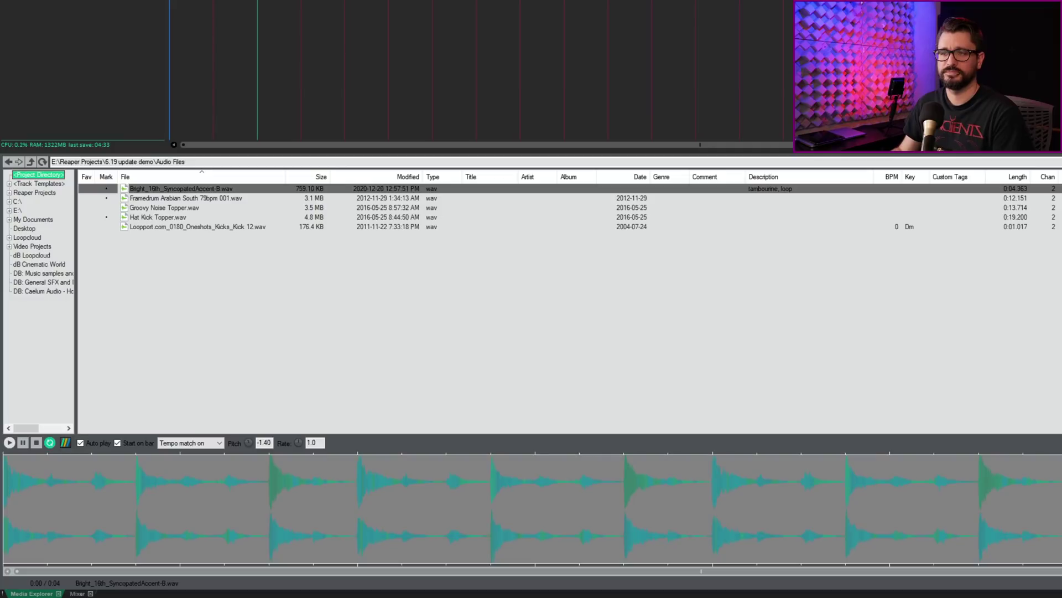
# Play the tambourine loop preview while sweeping its pitch up and back down
pyautogui.click(9, 443)
pyautogui.scroll(4, 275, 446)
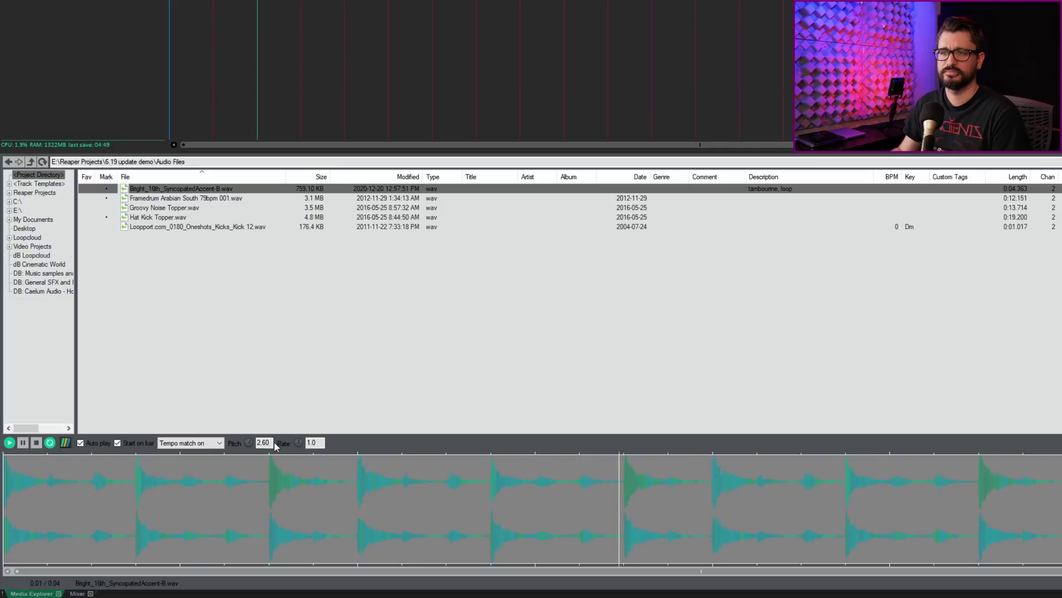
pyautogui.scroll(3, 274, 446)
pyautogui.scroll(-16, 249, 442)
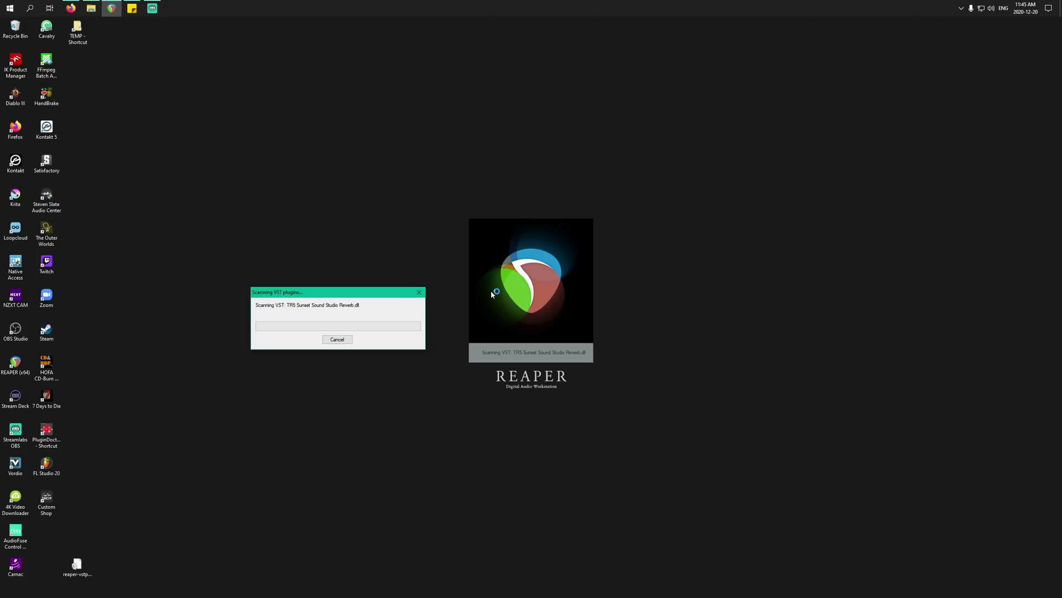
# Cancel the VST plug-in scan so REAPER finishes relaunching
pyautogui.click(339, 340)
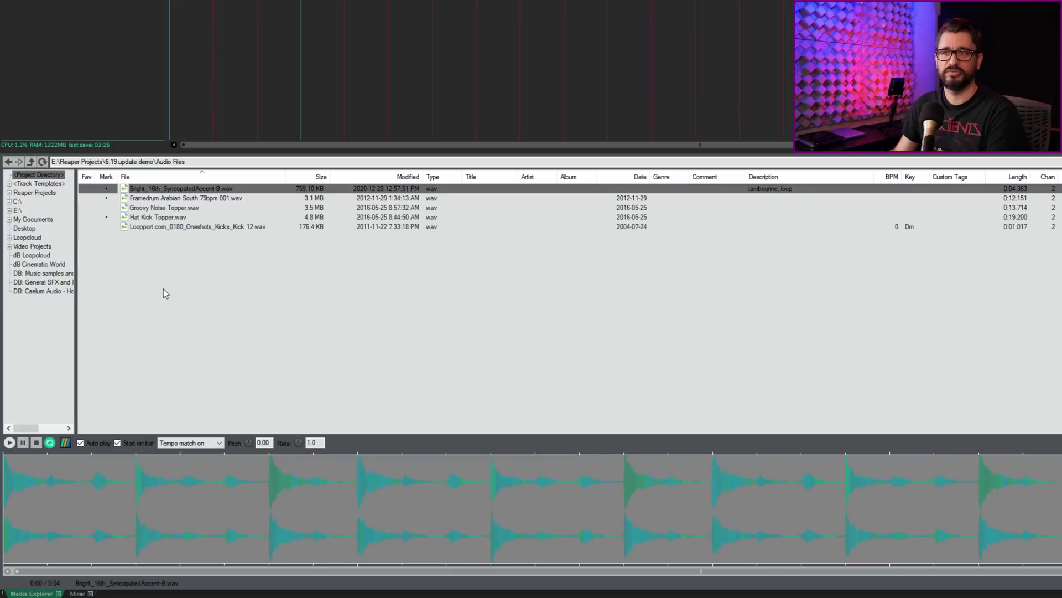
# Refresh Audio Files, audition Groovy Noise Topper.wav, and zoom its waveform in, scroll it, then zoom out
pyautogui.click(42, 162)
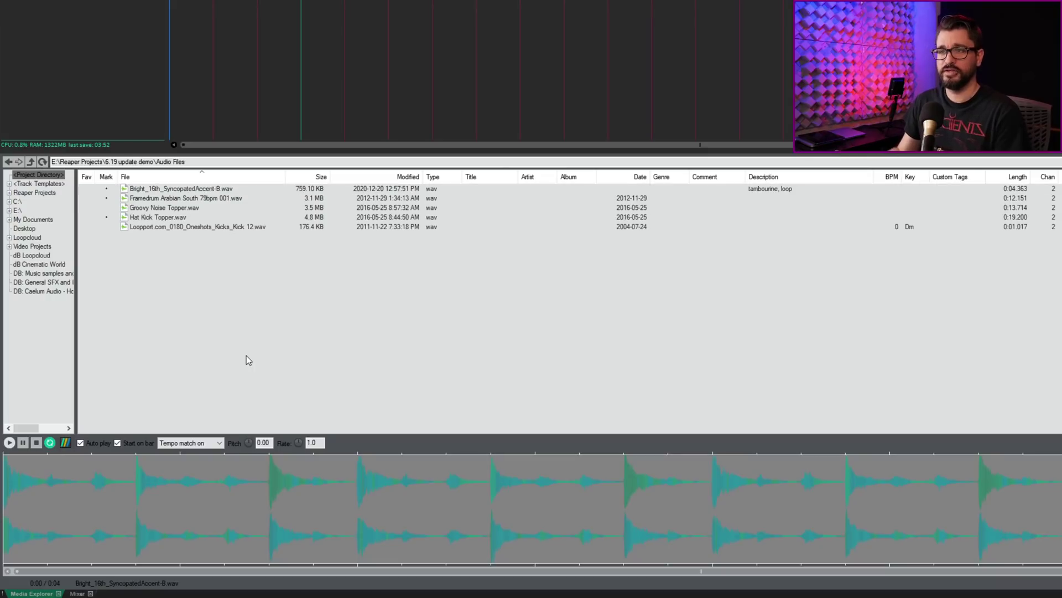
pyautogui.click(192, 212)
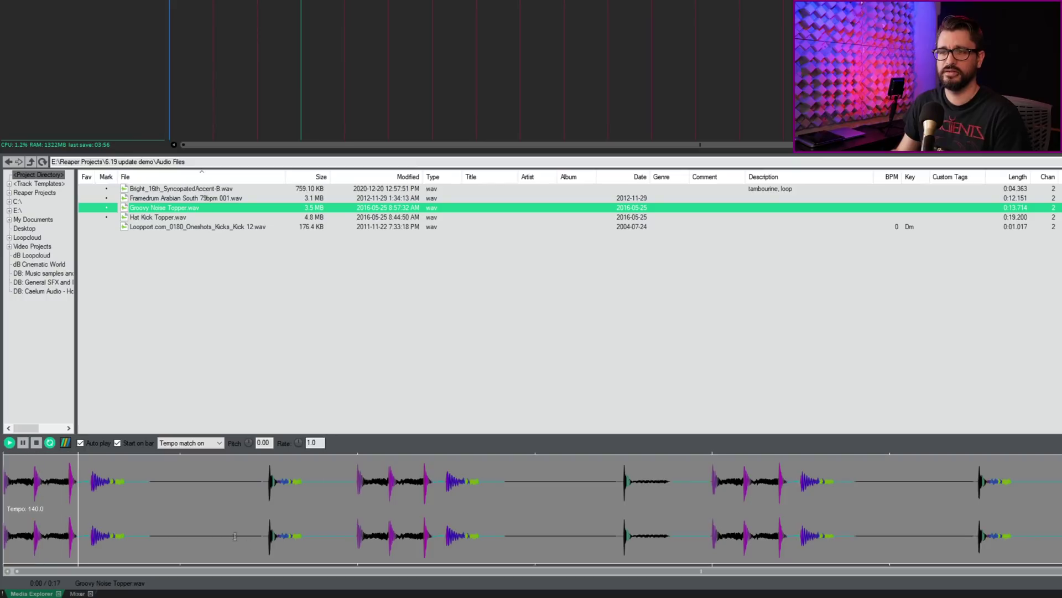
pyautogui.scroll(5, 316, 521)
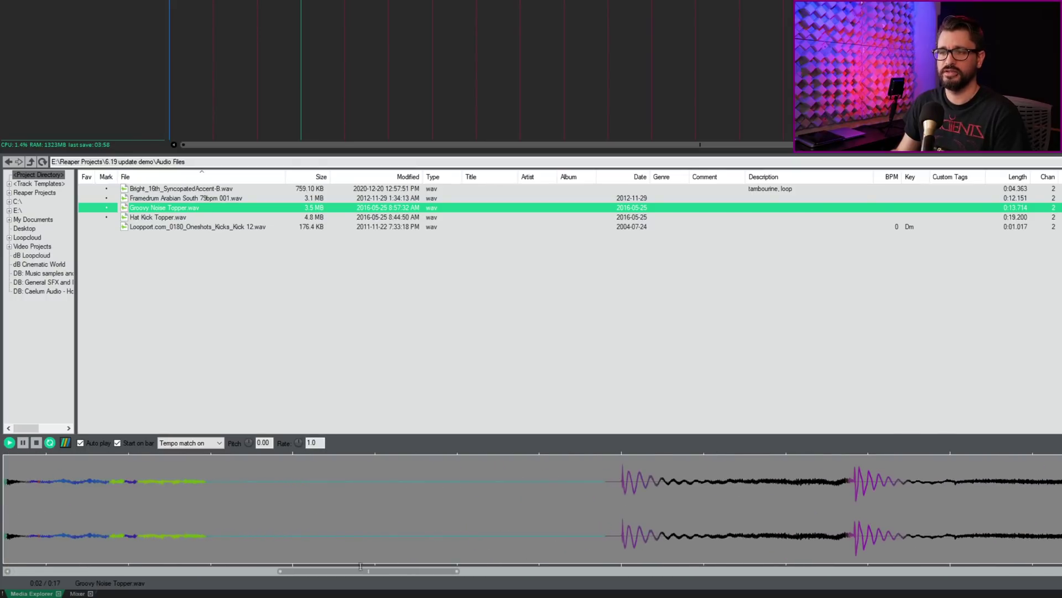
pyautogui.moveTo(371, 570); pyautogui.dragTo(405, 537)
pyautogui.scroll(-3, 405, 537)
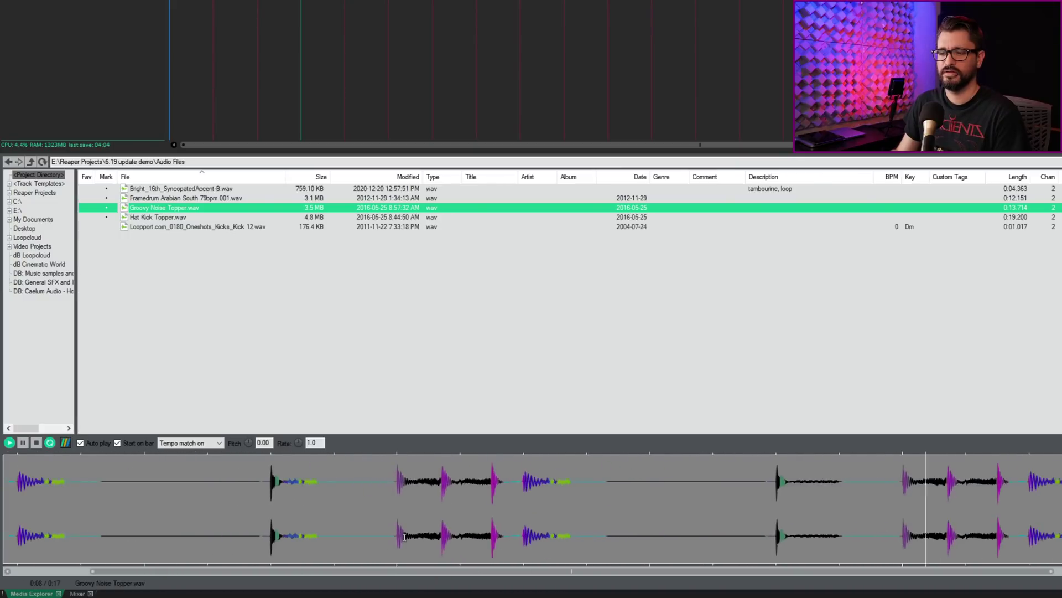
pyautogui.scroll(2, 404, 537)
pyautogui.scroll(-5, 405, 536)
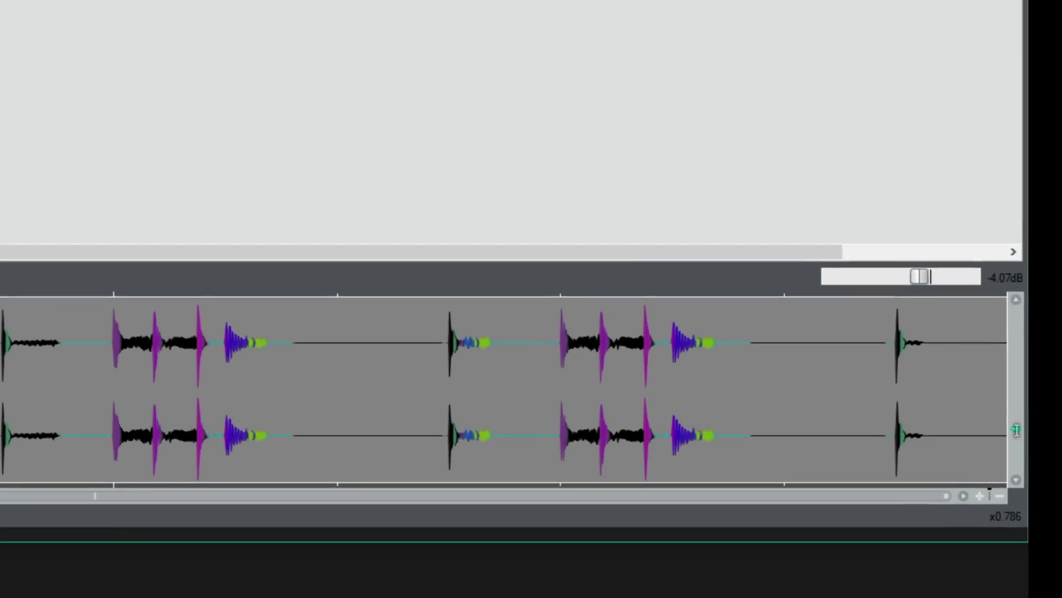
# Raise the preview waveform's vertical zoom so the waveform is taller
pyautogui.moveTo(1016, 430)
pyautogui.mouseDown()
pyautogui.moveTo(1016, 351)
pyautogui.moveTo(1014, 448)
pyautogui.moveTo(1010, 412)
pyautogui.mouseUp()
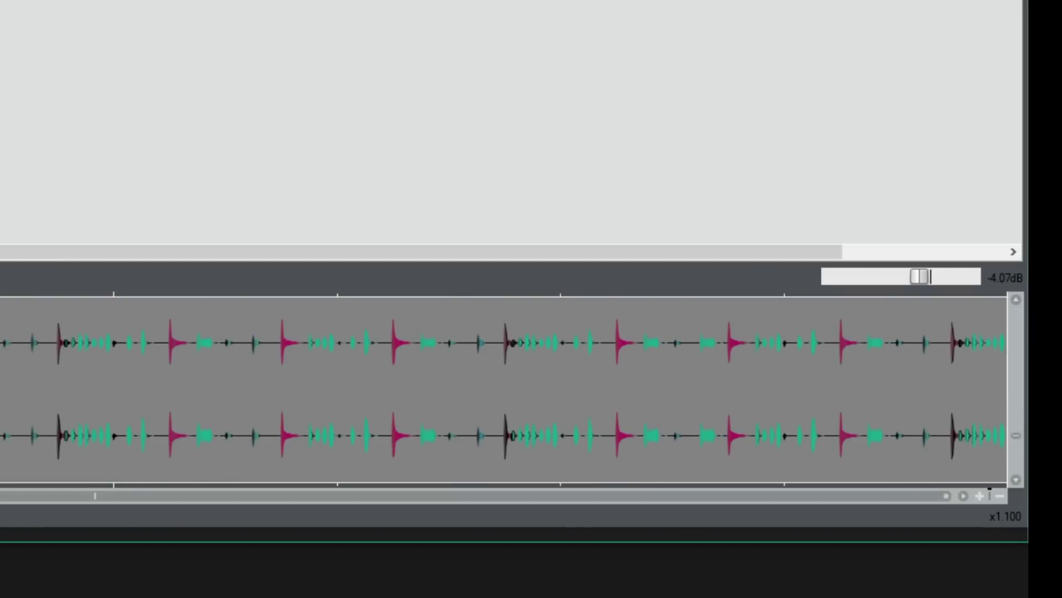
pyautogui.moveTo(1016, 435)
pyautogui.mouseDown()
pyautogui.moveTo(1015, 346)
pyautogui.moveTo(1015, 437)
pyautogui.mouseUp()
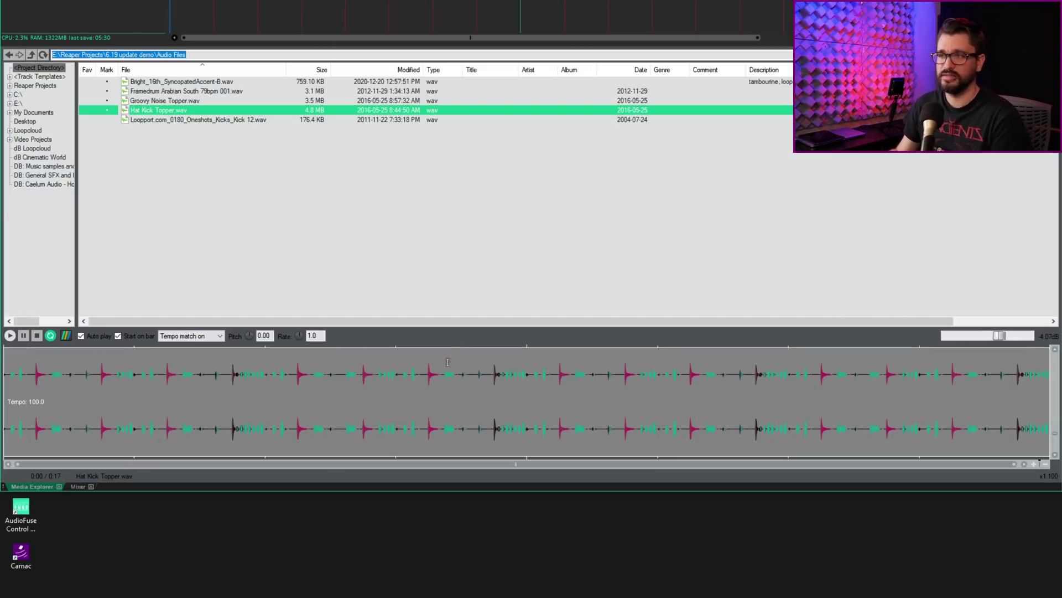
# Untick Scrollbars on preview waveform under the Media Explorer's Show menu
pyautogui.rightClick(433, 341)
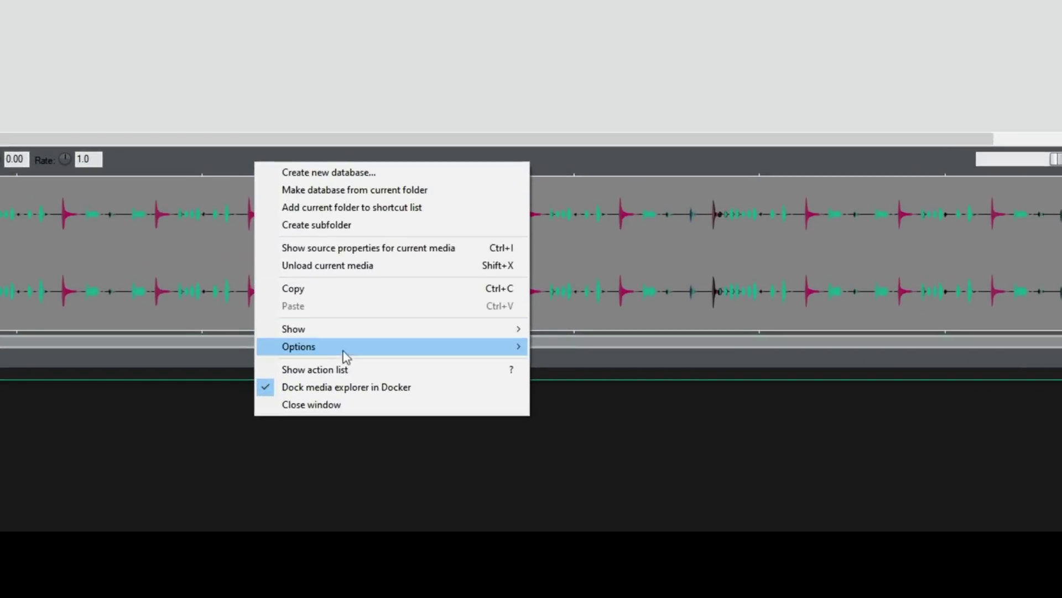
pyautogui.moveTo(353, 331)
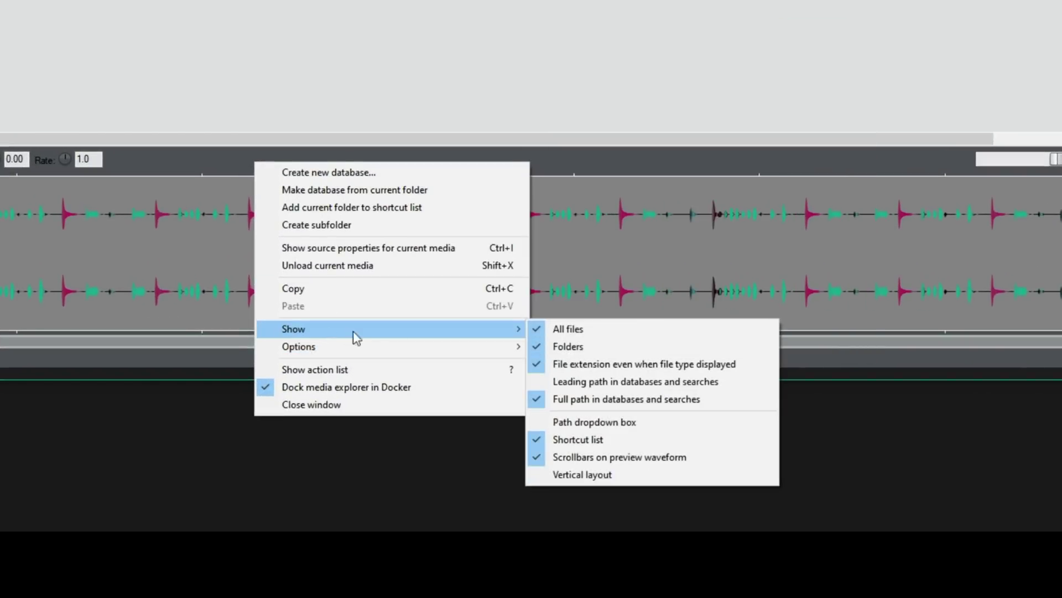
pyautogui.click(600, 462)
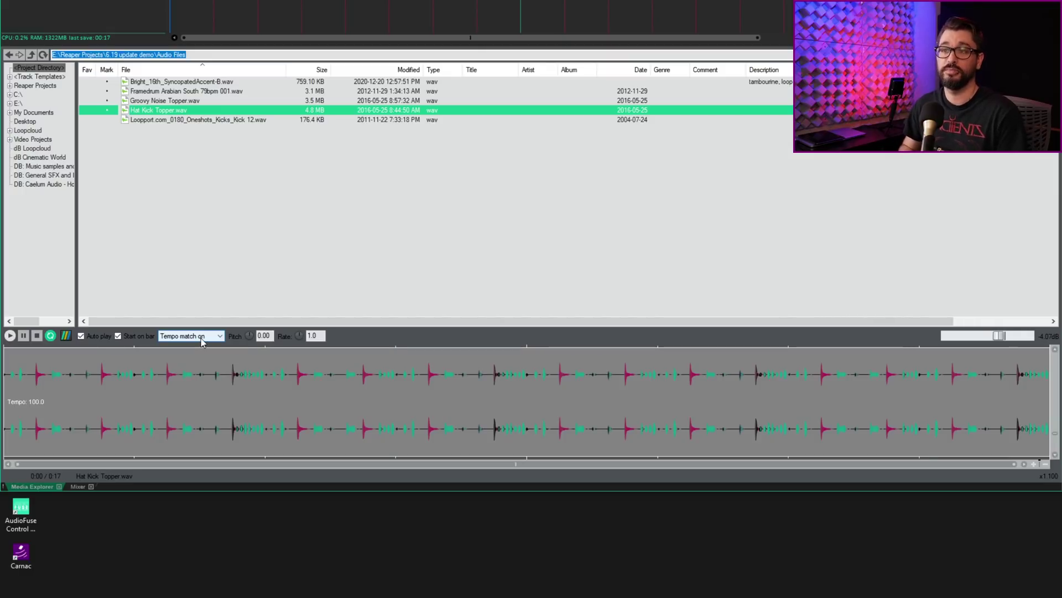
# Enable 'When start on bar enabled, wait for next measure to start preview' in Media Explorer options
pyautogui.rightClick(354, 336)
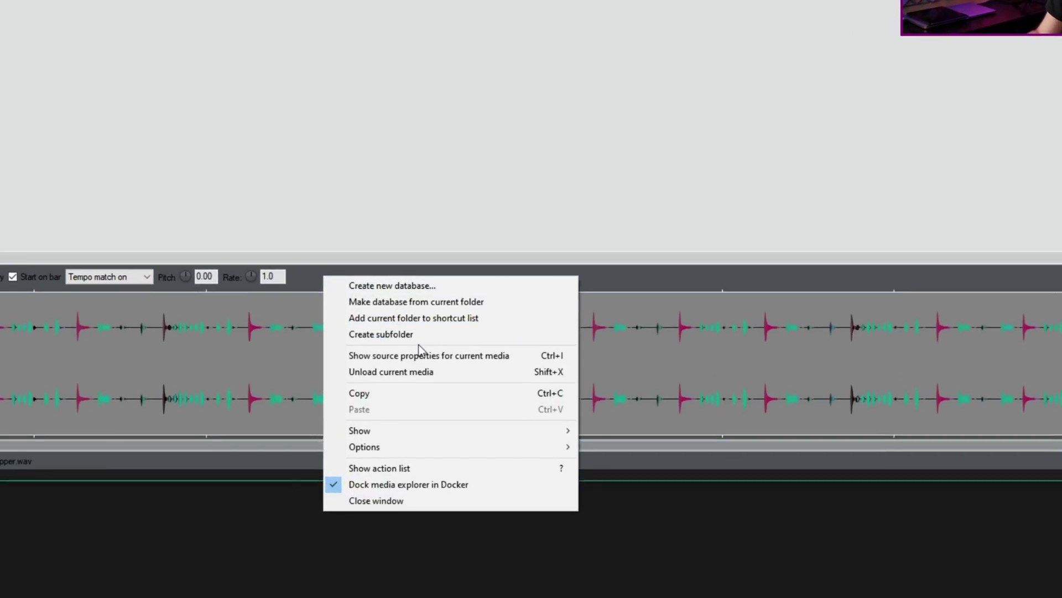
pyautogui.moveTo(421, 444)
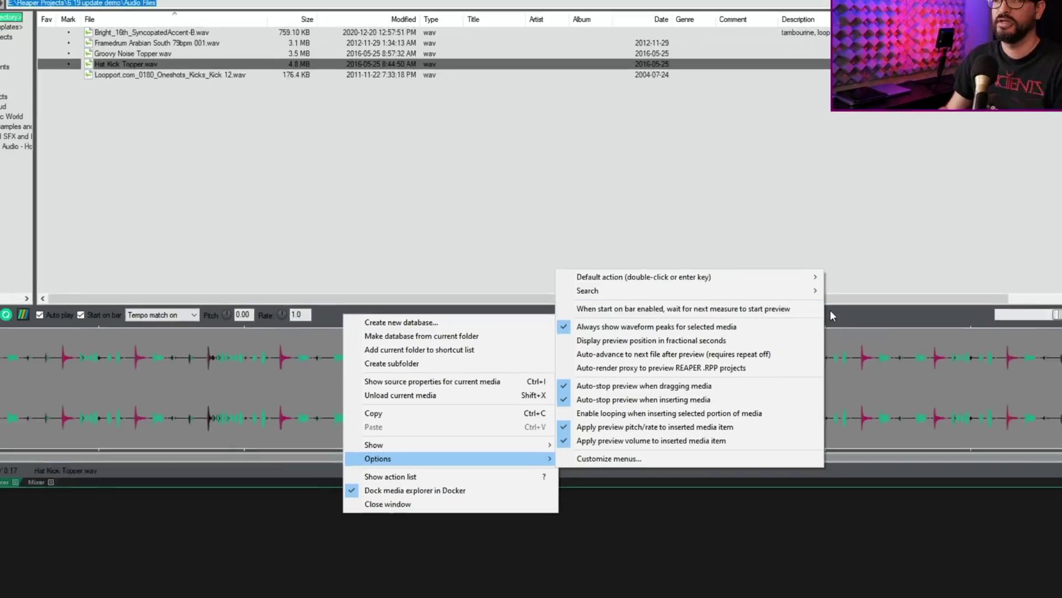
pyautogui.click(818, 272)
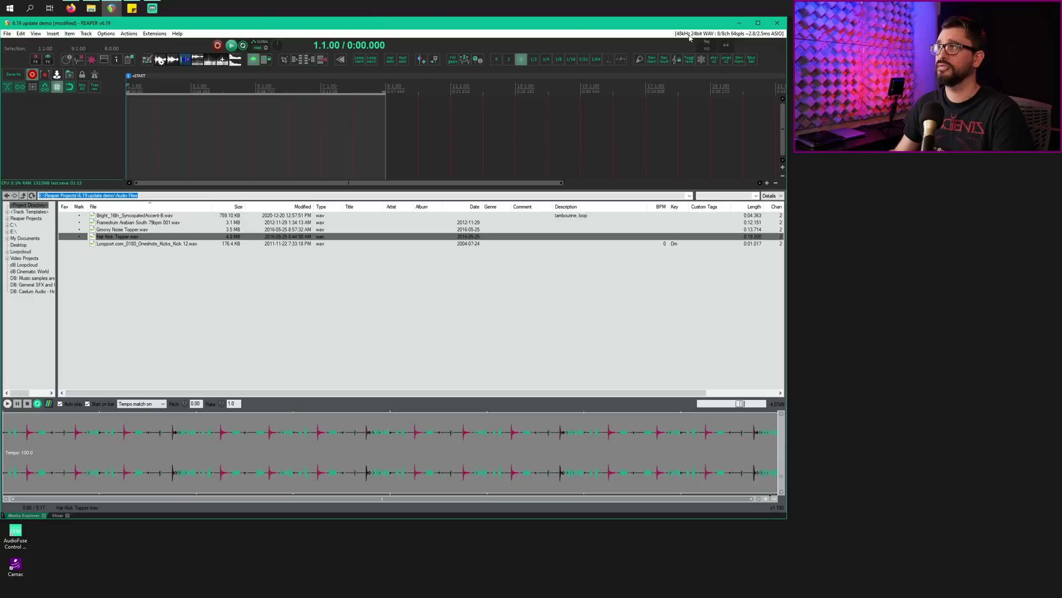
# Maximize REAPER and place Hat Kick Topper on a new track at project start
pyautogui.press('super+Up')
pyautogui.click(138, 318)
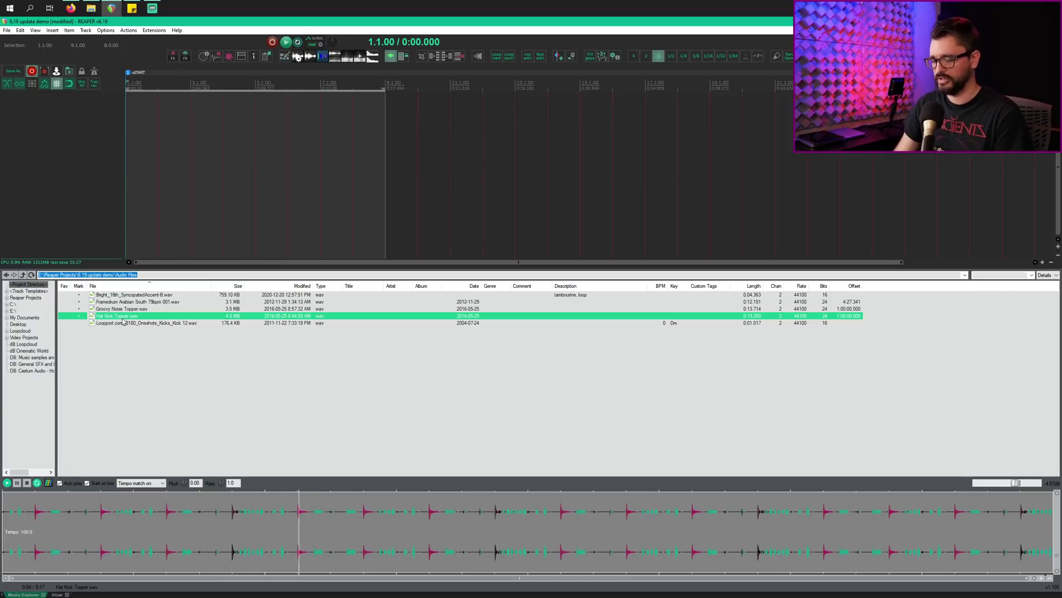
pyautogui.moveTo(123, 321); pyautogui.dragTo(131, 106)
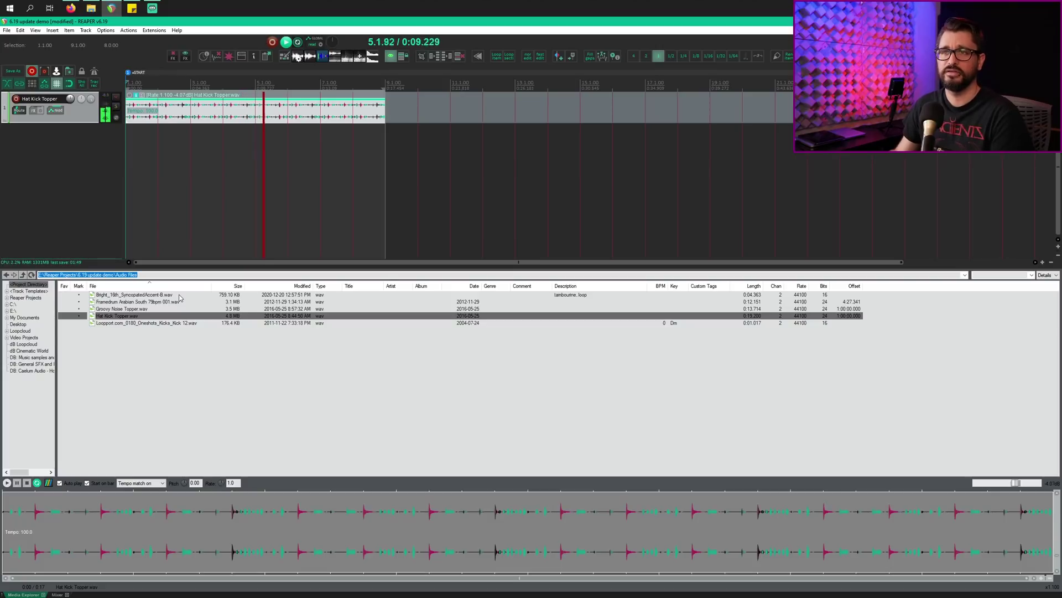
# Audition the Bright_16th tambourine and Framedrum Arabian South loops, adjusting the preview volume
pyautogui.click(178, 296)
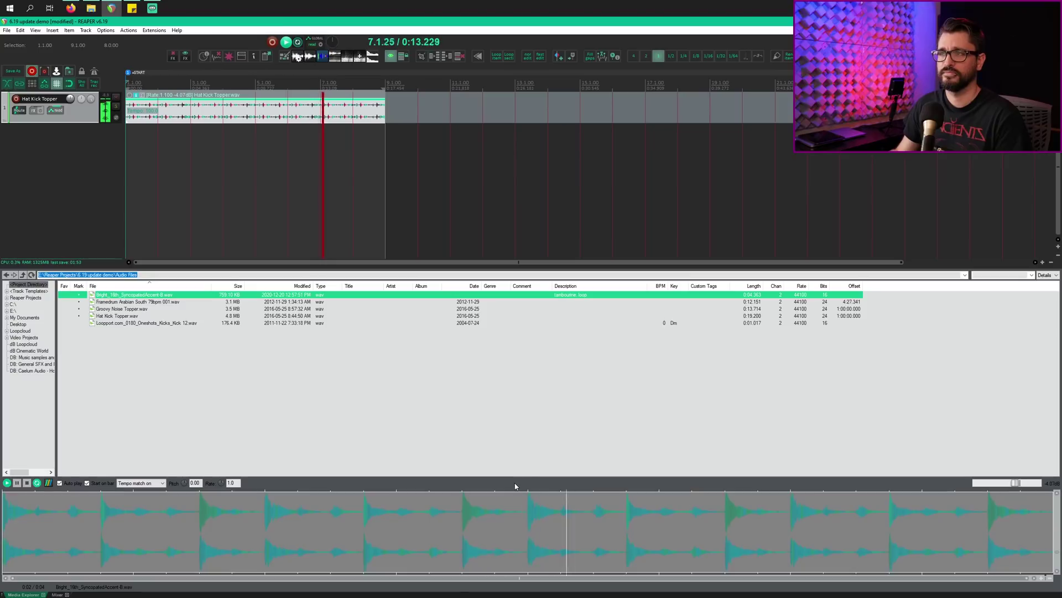
pyautogui.moveTo(1022, 482); pyautogui.dragTo(975, 486)
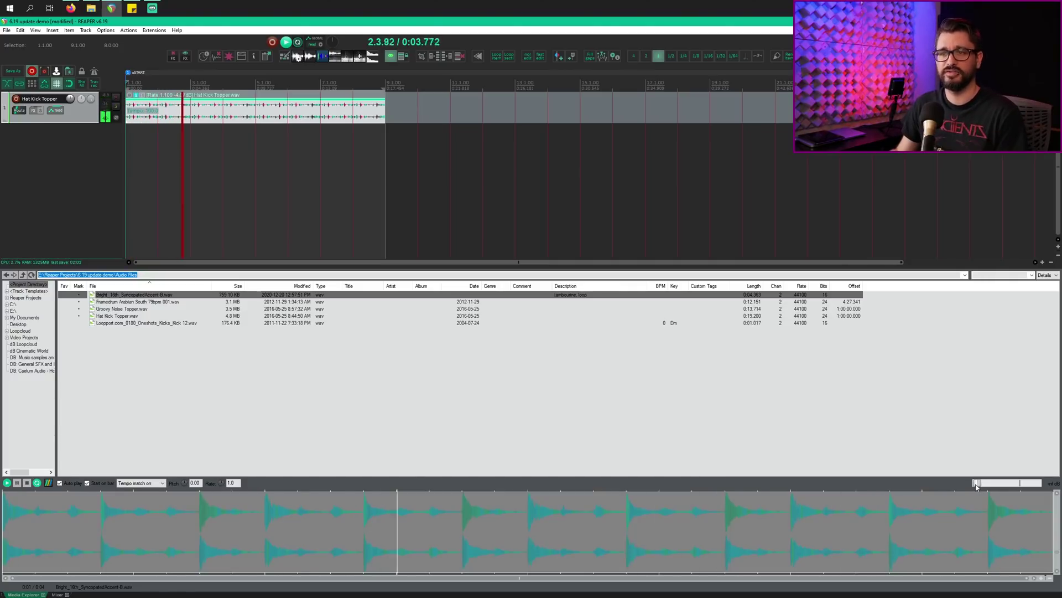
pyautogui.moveTo(980, 486); pyautogui.dragTo(1001, 487)
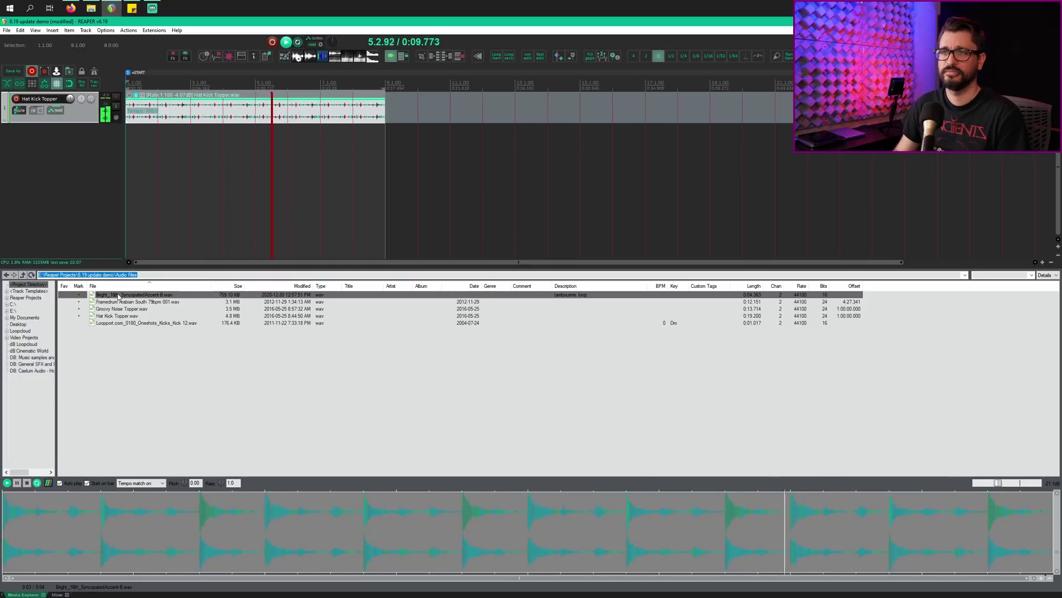
pyautogui.press('Down')
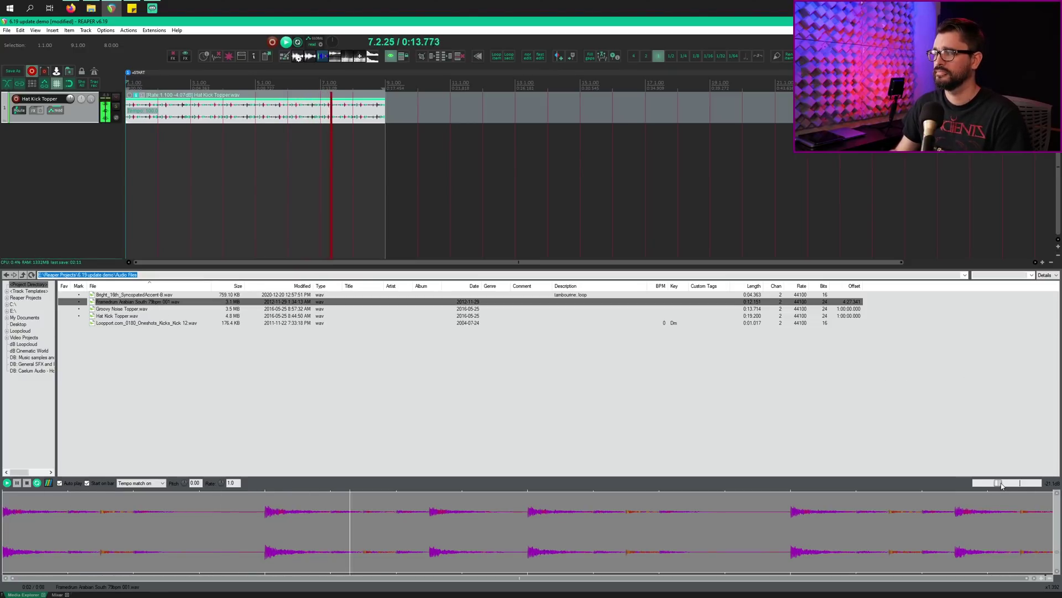
pyautogui.moveTo(1002, 486); pyautogui.dragTo(1011, 486)
pyautogui.click(154, 295)
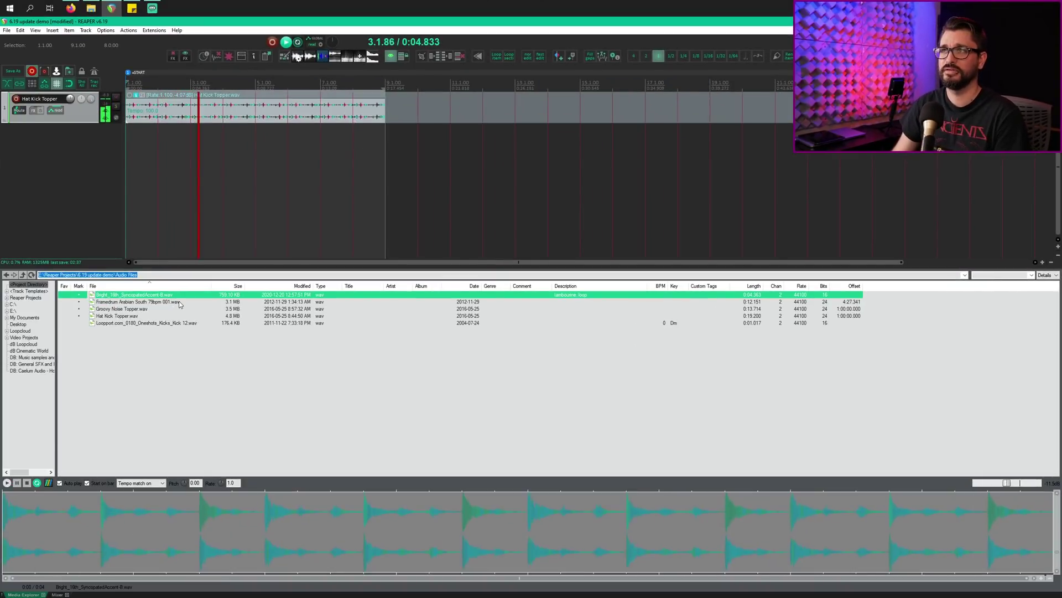
# Add the tambourine loop as a track, loop it to the Hat Kick length, and lower its volume
pyautogui.doubleClick(132, 294)
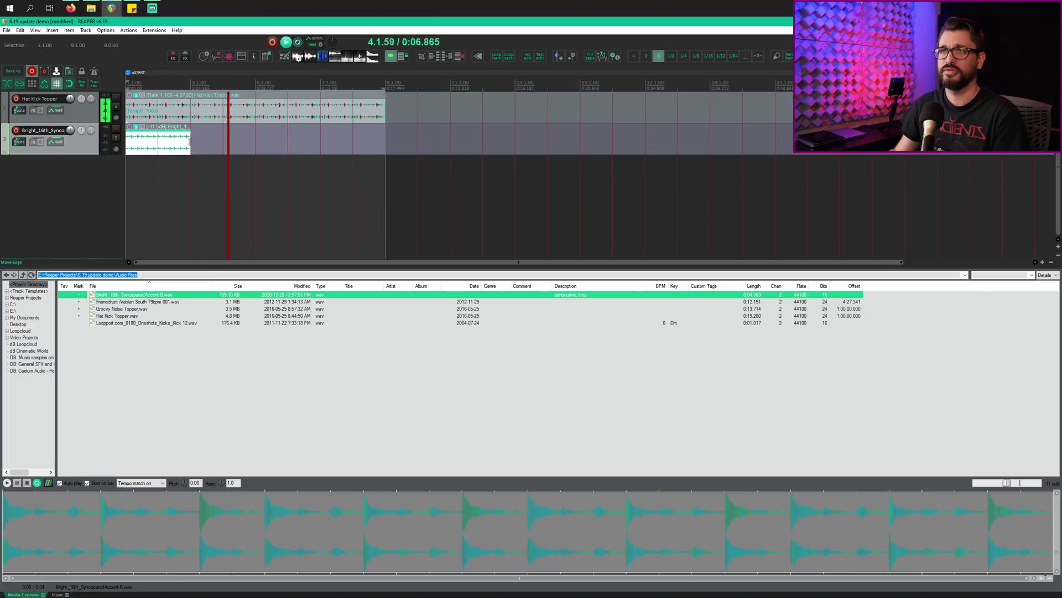
pyautogui.moveTo(190, 142); pyautogui.dragTo(385, 143)
pyautogui.moveTo(70, 131); pyautogui.dragTo(70, 131)
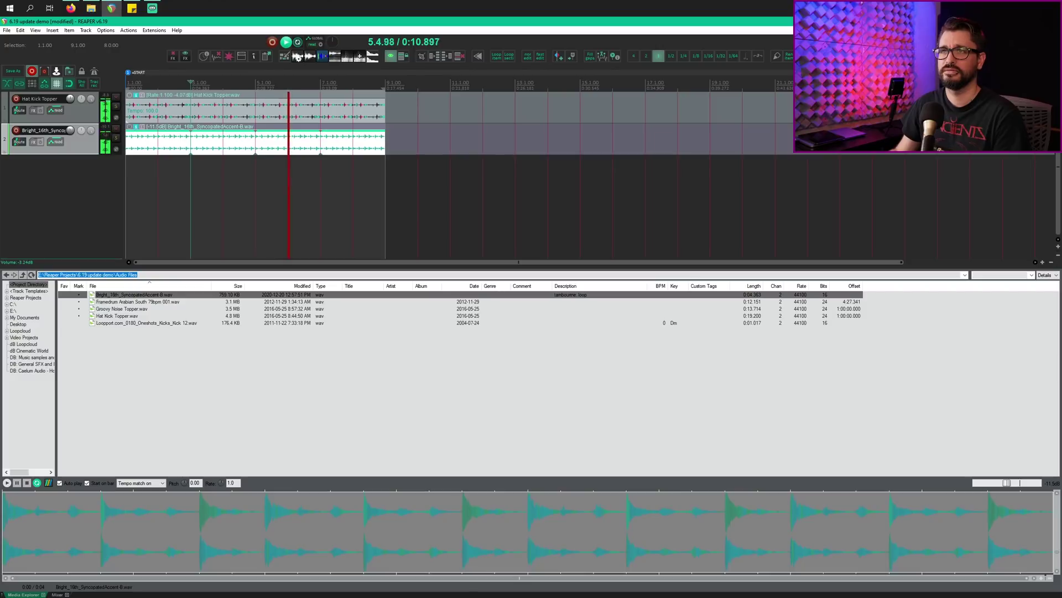
# Add Framedrum Arabian South on a new track extended to match the others, restarting playback
pyautogui.click(243, 301)
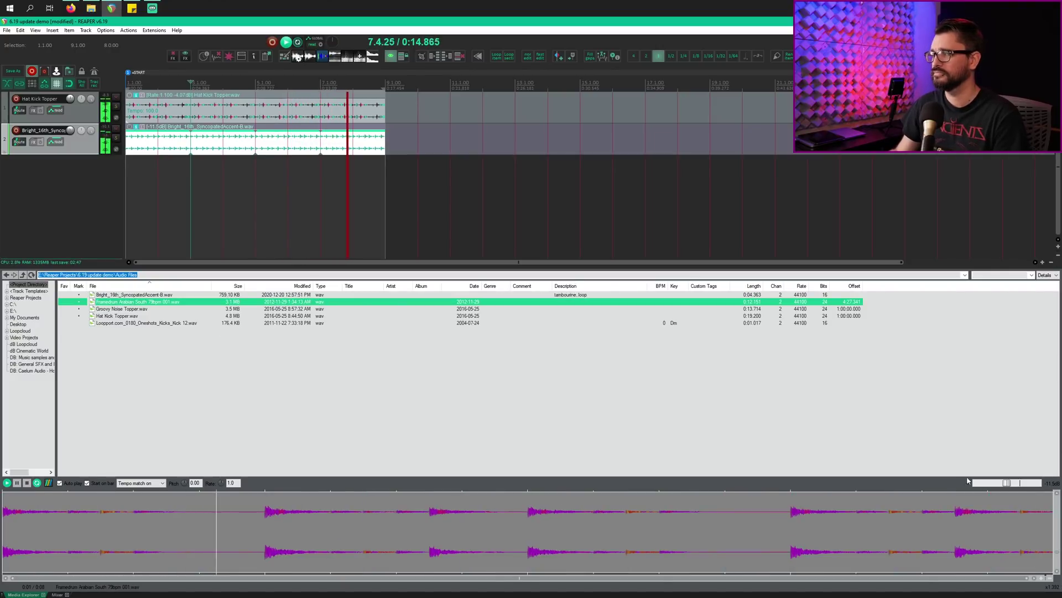
pyautogui.moveTo(1007, 483); pyautogui.dragTo(1020, 485)
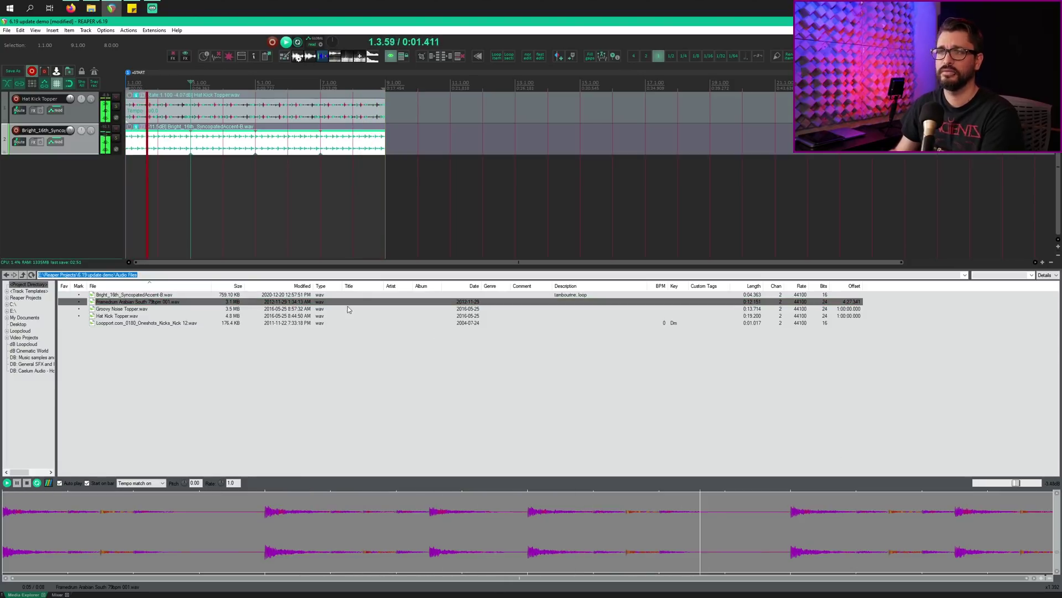
pyautogui.moveTo(277, 301); pyautogui.dragTo(106, 175)
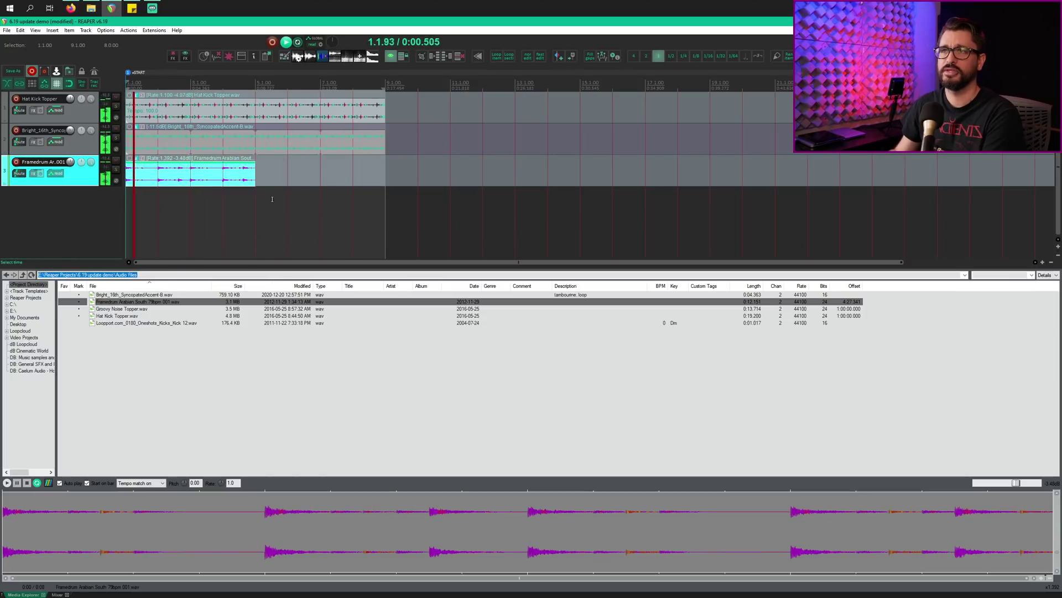
pyautogui.moveTo(253, 176); pyautogui.dragTo(385, 176)
pyautogui.click(127, 83)
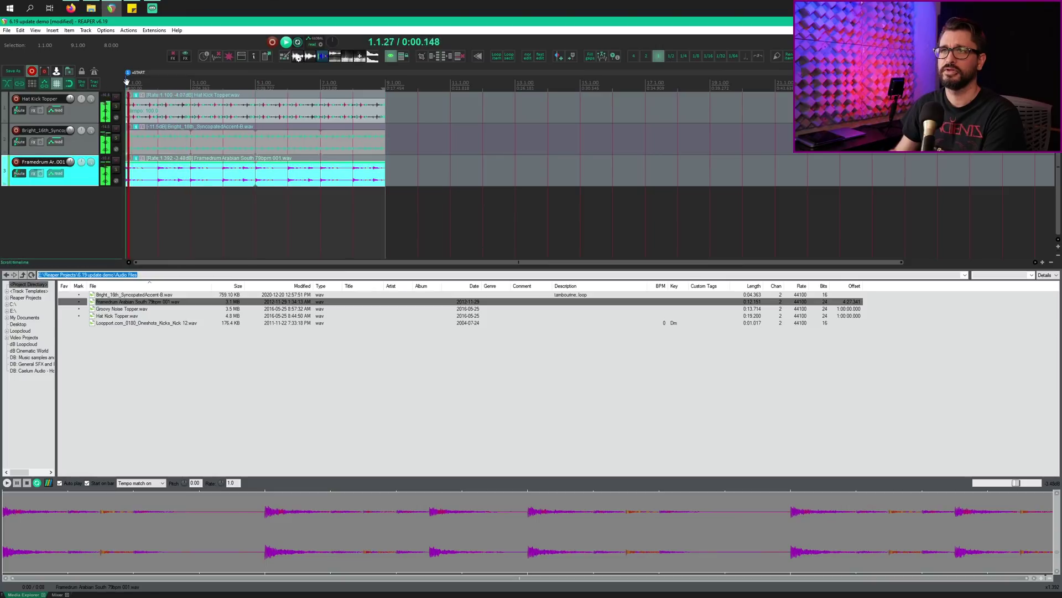
# Add Groovy Noise Topper and the Kick 12 one-shot as new tracks, then unload the preview
pyautogui.click(153, 311)
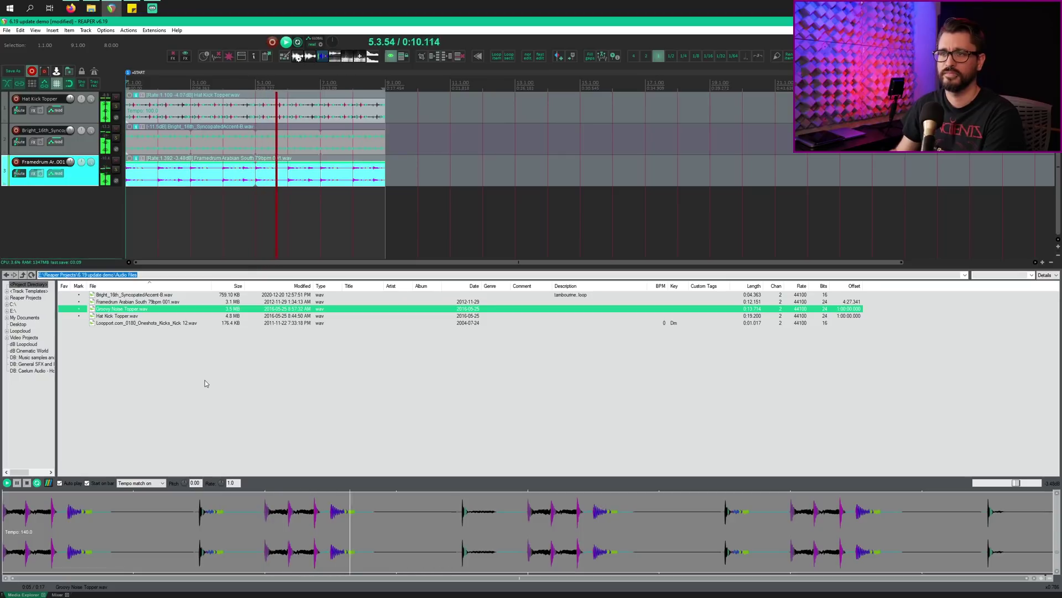
pyautogui.doubleClick(122, 308)
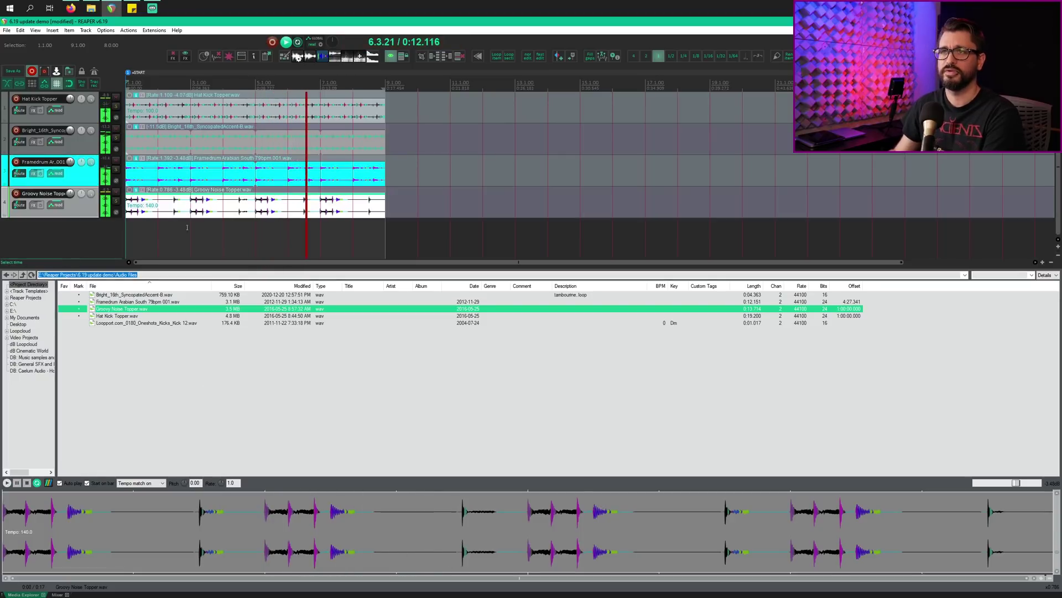
pyautogui.press('Down')
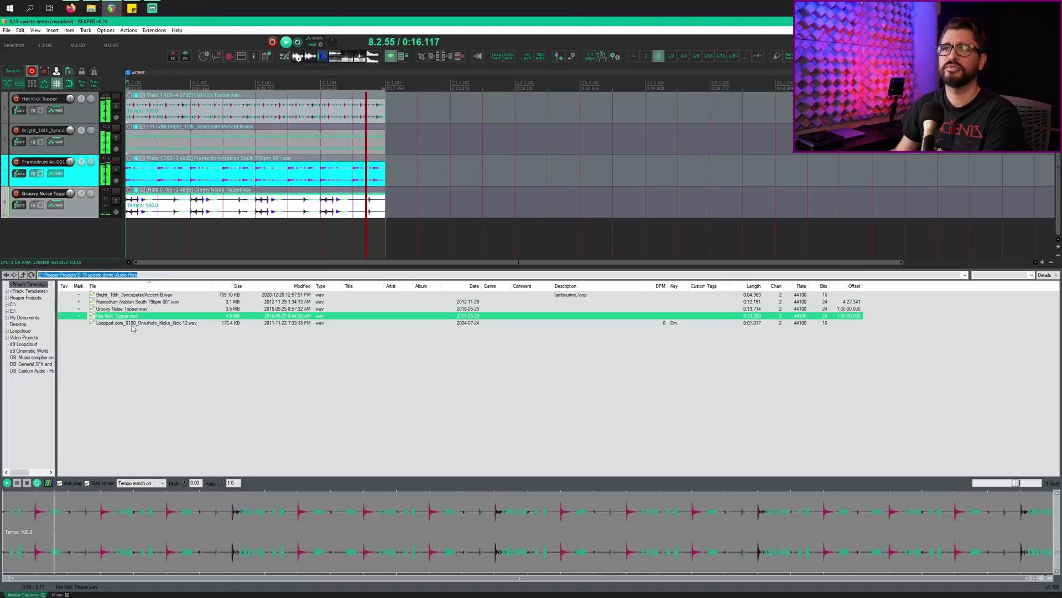
pyautogui.press('Down')
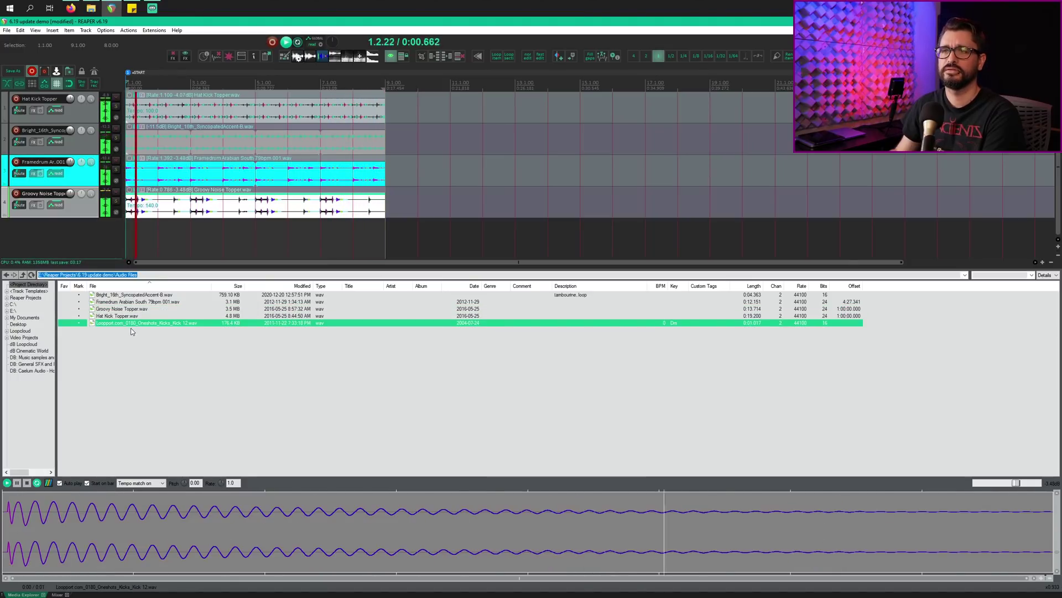
pyautogui.moveTo(133, 325); pyautogui.dragTo(371, 237)
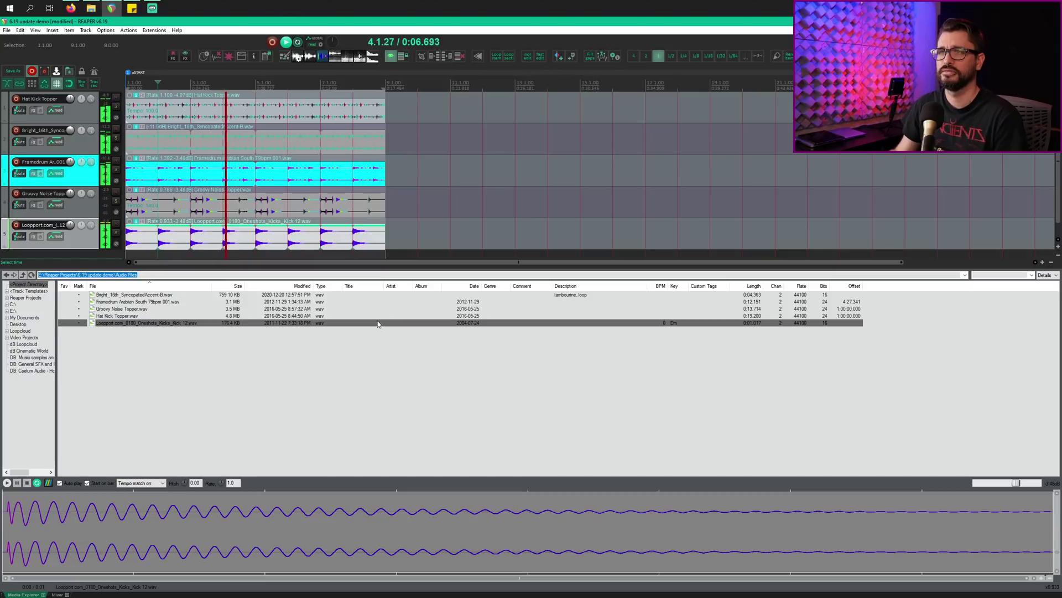
pyautogui.click(28, 483)
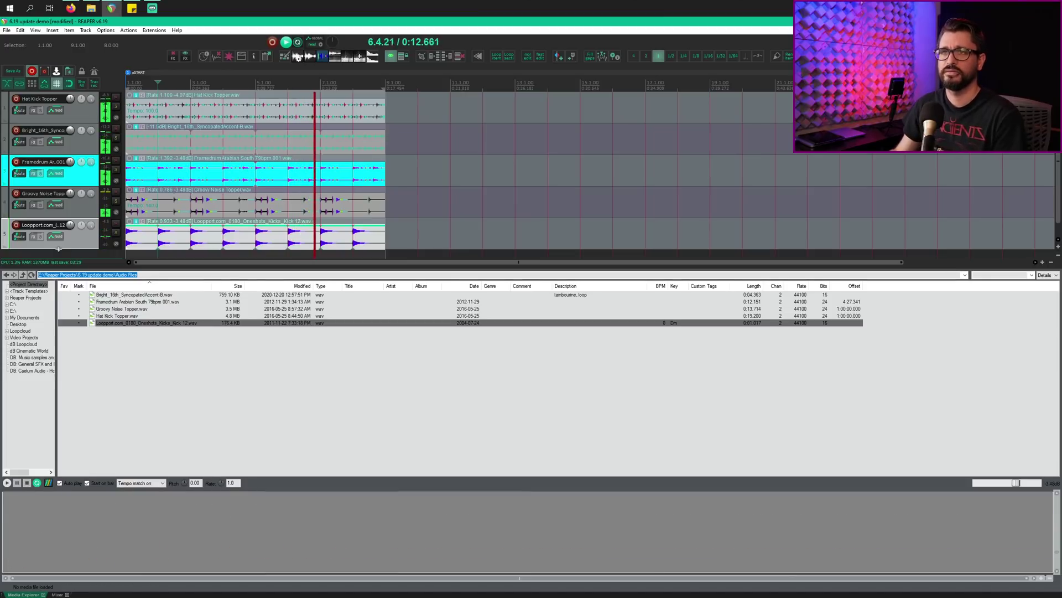
# Stop project playback with Space
pyautogui.press('space')
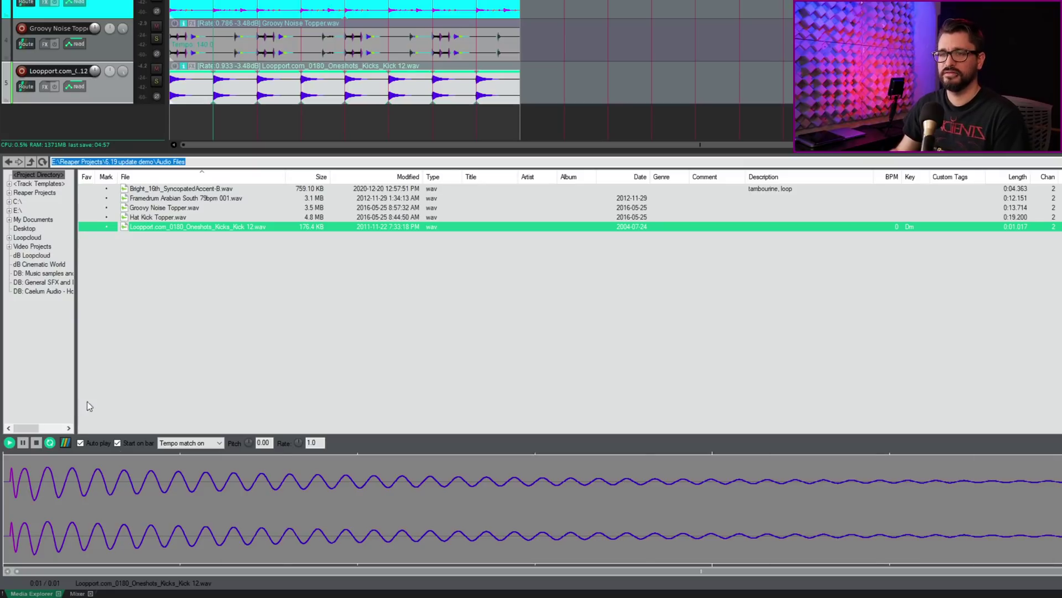
# Raise the Kick 12 preview's playback rate toward 1.957 with the Rate knob
pyautogui.rightClick(375, 447)
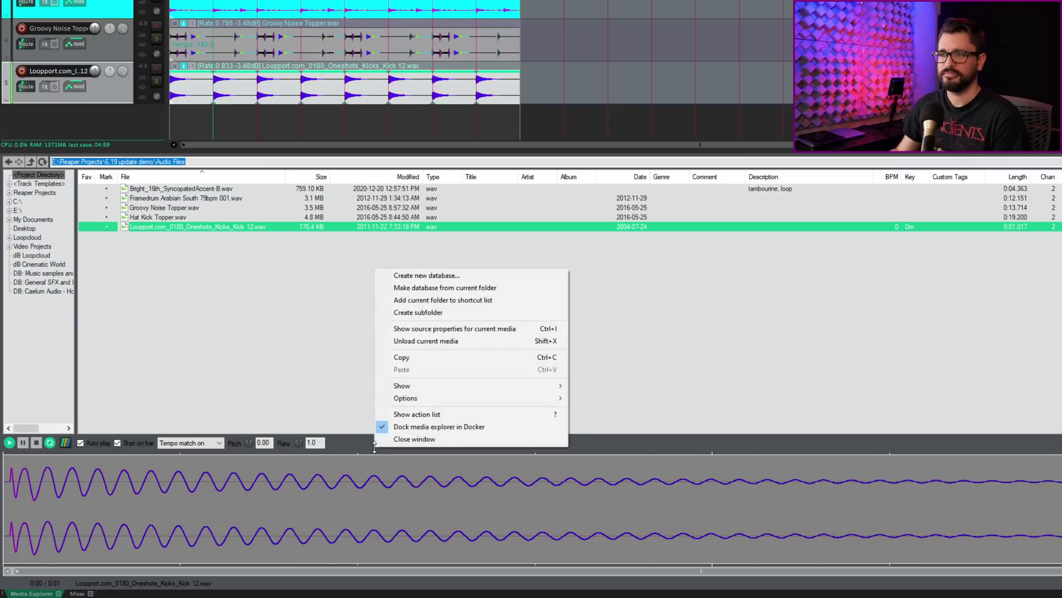
pyautogui.moveTo(417, 398)
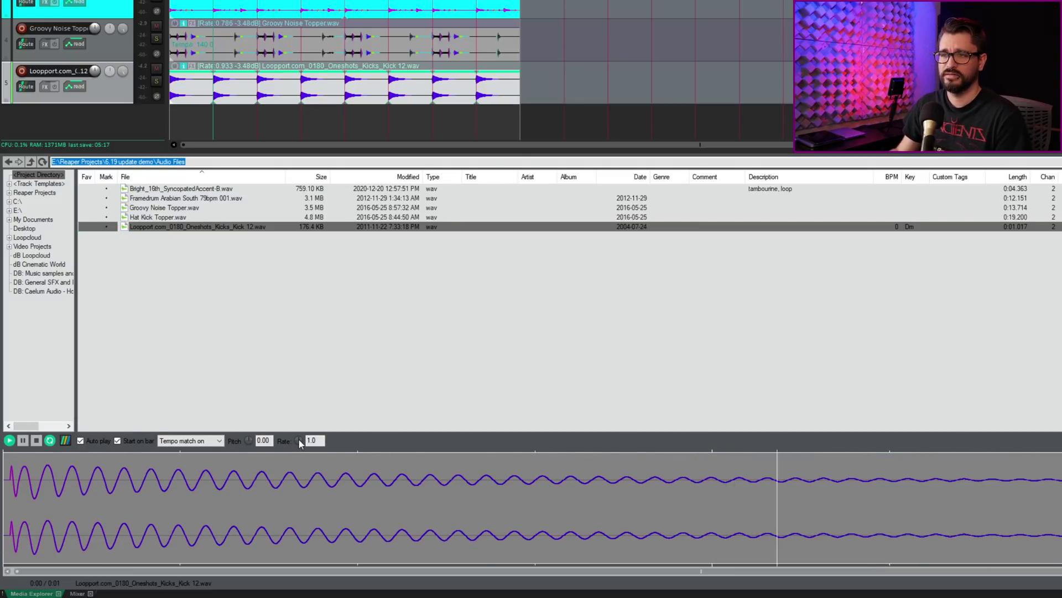
pyautogui.moveTo(298, 439)
pyautogui.mouseDown()
pyautogui.moveTo(299, 415)
pyautogui.moveTo(300, 440)
pyautogui.mouseUp()
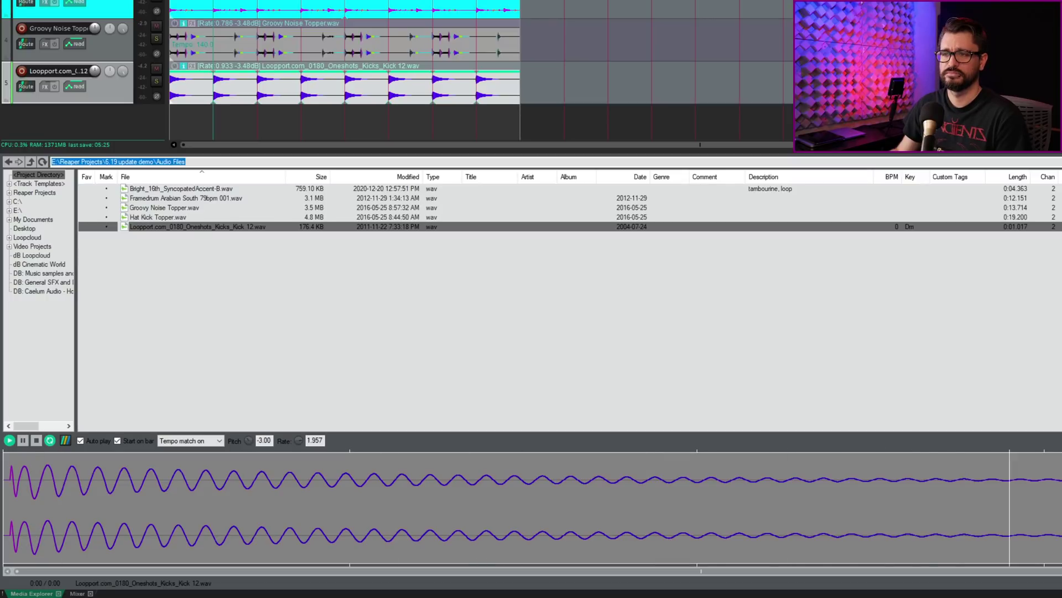
# Load Kick 12 into a ReaSamplOmatic5000 sample player on a new track, and move its window to the right
pyautogui.rightClick(198, 227)
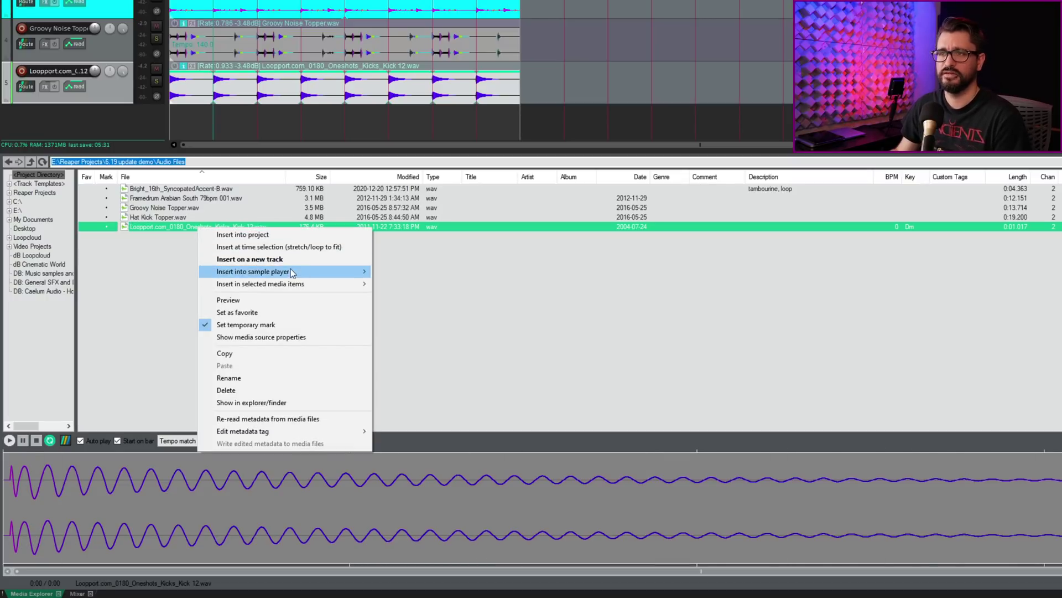
pyautogui.moveTo(299, 276)
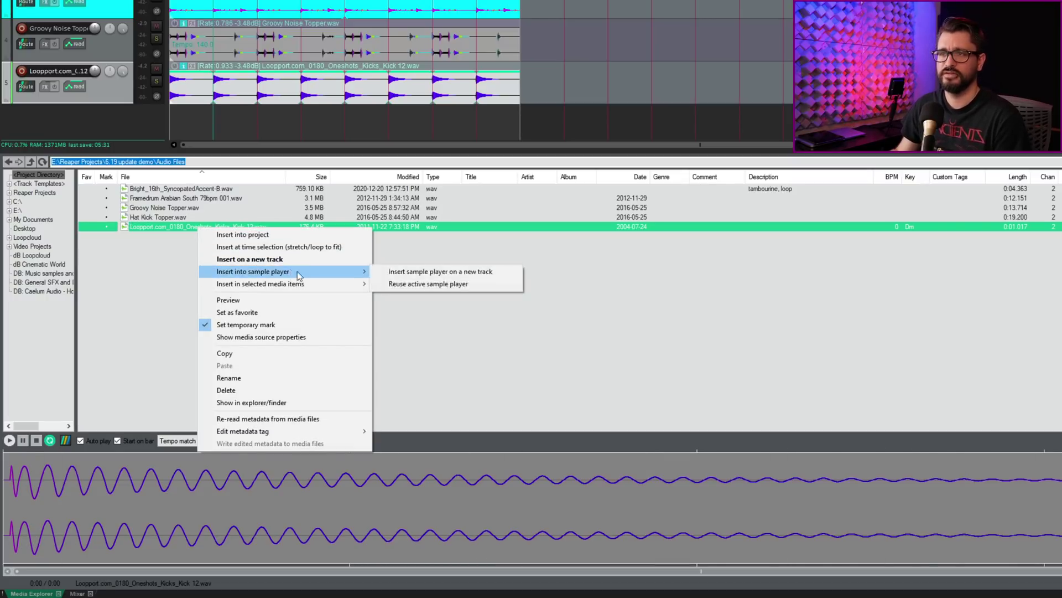
pyautogui.click(447, 273)
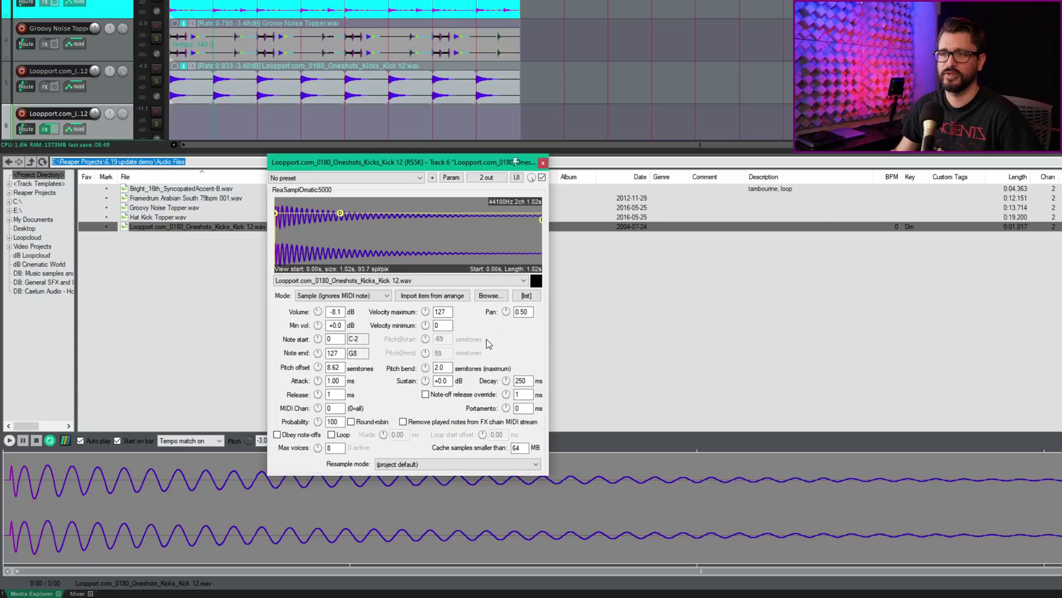
pyautogui.moveTo(398, 164); pyautogui.dragTo(609, 159)
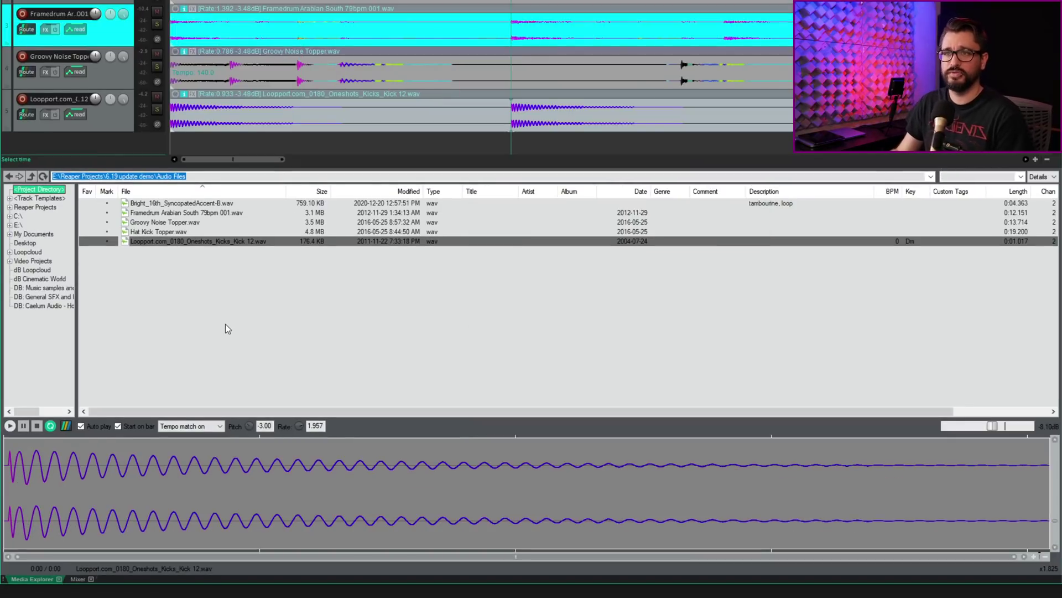
# Preview several dB Loopcloud files, ending with the AMBIENT_TRANSCENDENCE pad, then stop playback
pyautogui.click(225, 324)
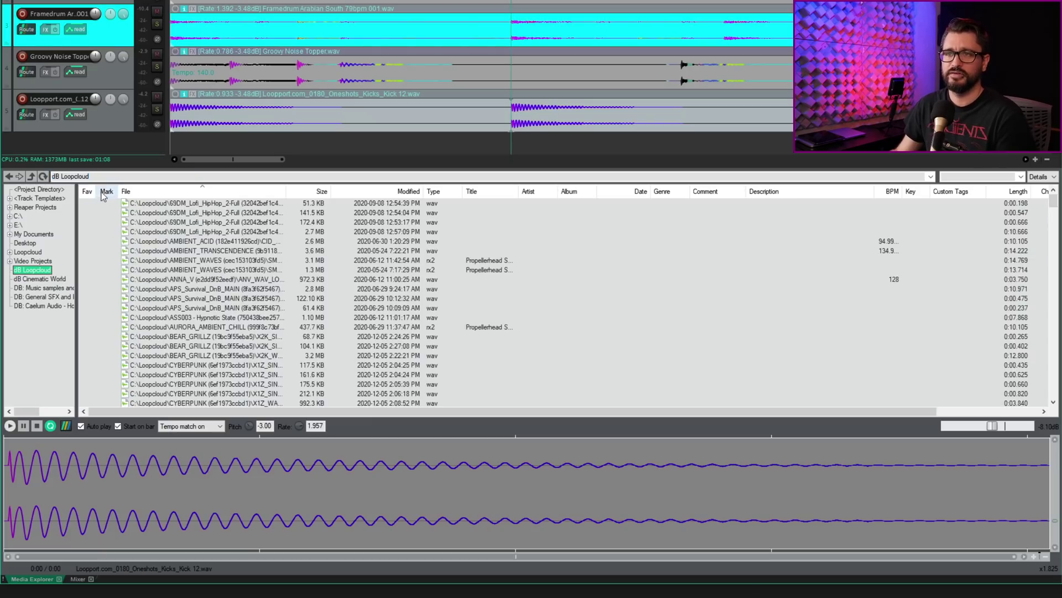
pyautogui.click(178, 207)
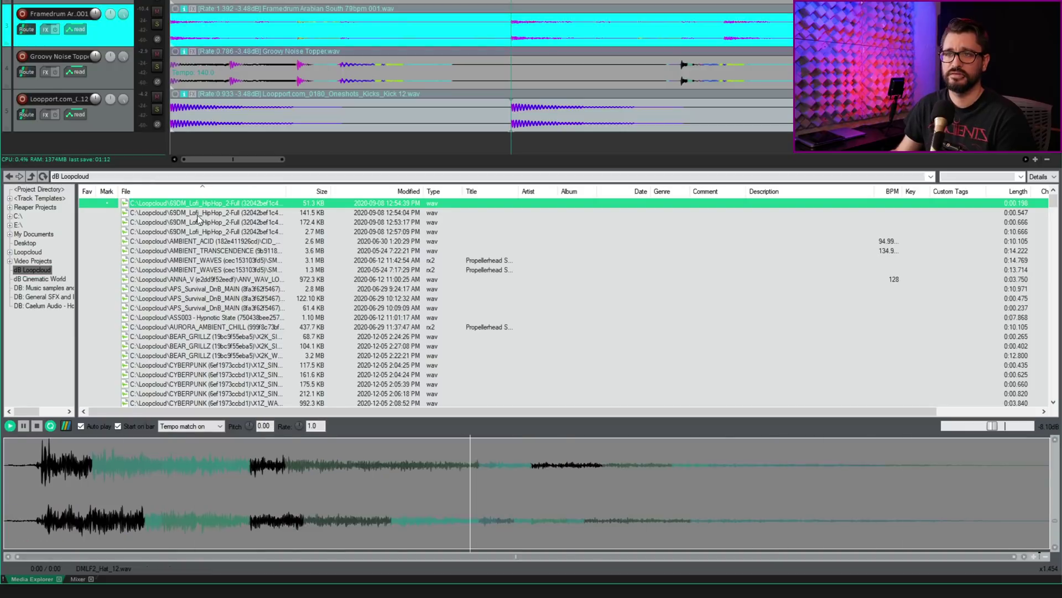
pyautogui.click(178, 232)
pyautogui.click(188, 251)
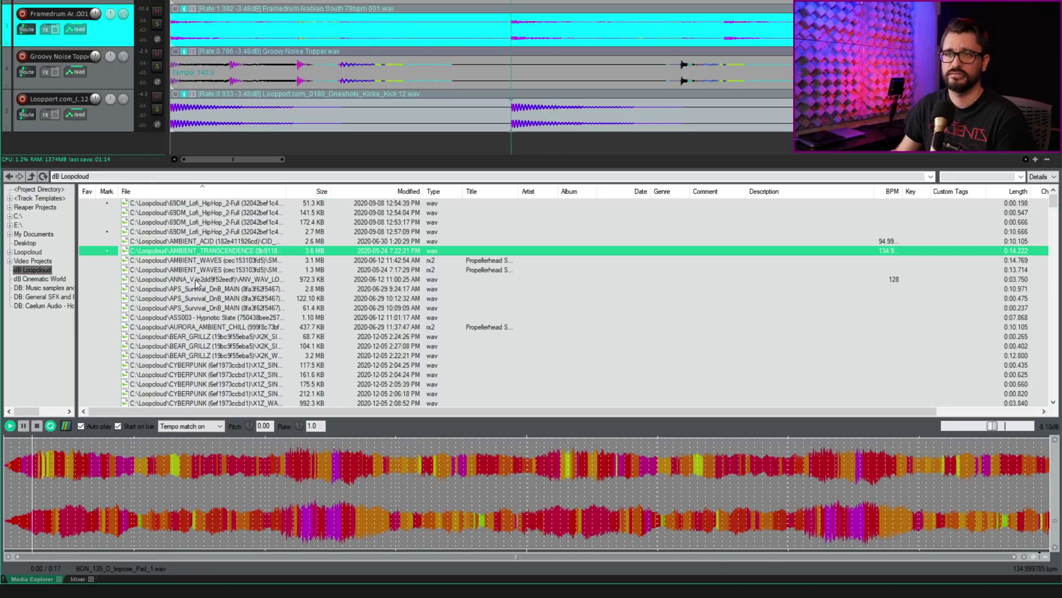
pyautogui.click(36, 426)
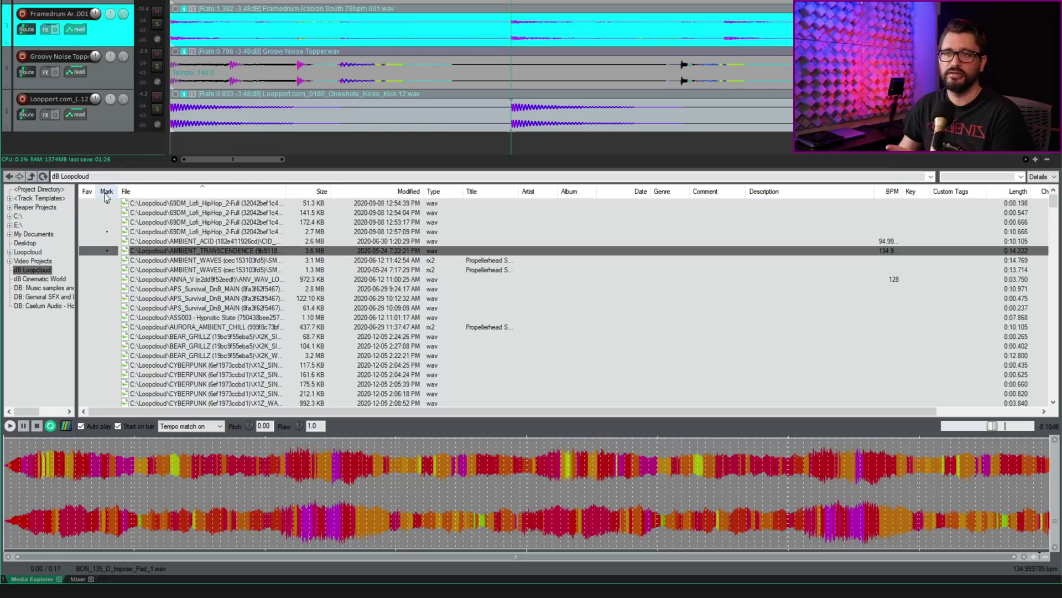
# Set a temporary mark on the AMBIENT_TRANSCENDENCE pad file and stay in the dB Loopcloud database
pyautogui.click(107, 251)
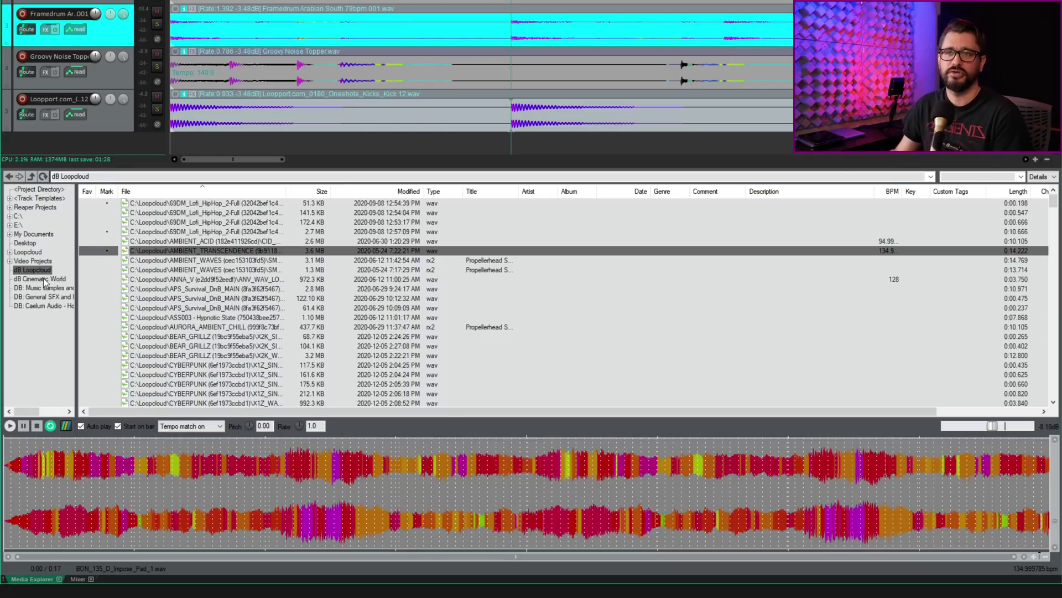
pyautogui.click(45, 279)
pyautogui.click(39, 270)
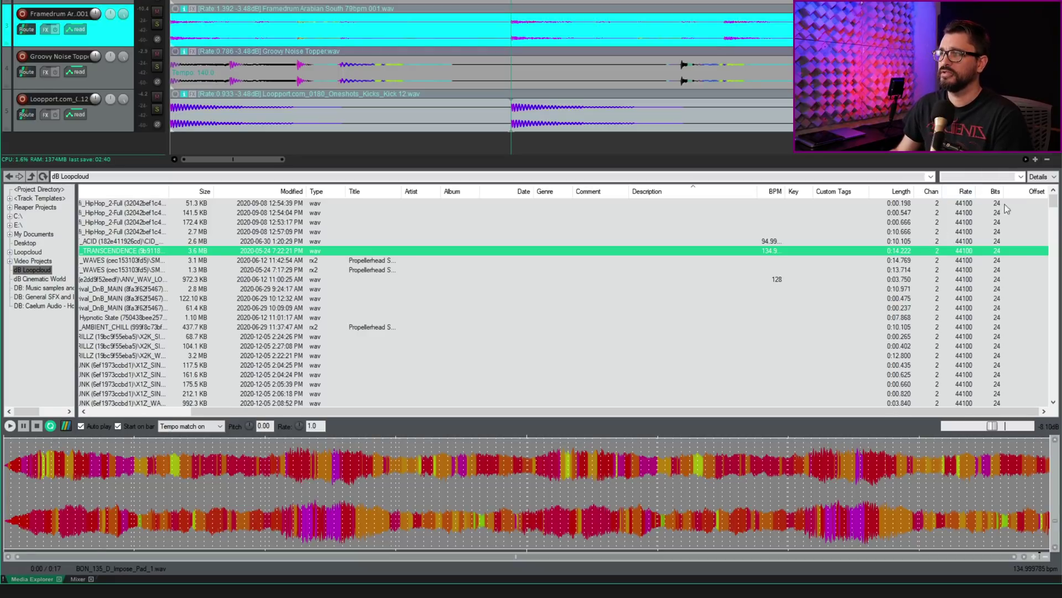
# Sort the dB Loopcloud list by the Rate column, then browse the dB Cinematic World files
pyautogui.moveTo(1053, 202); pyautogui.dragTo(1056, 277)
pyautogui.scroll(-10, 968, 281)
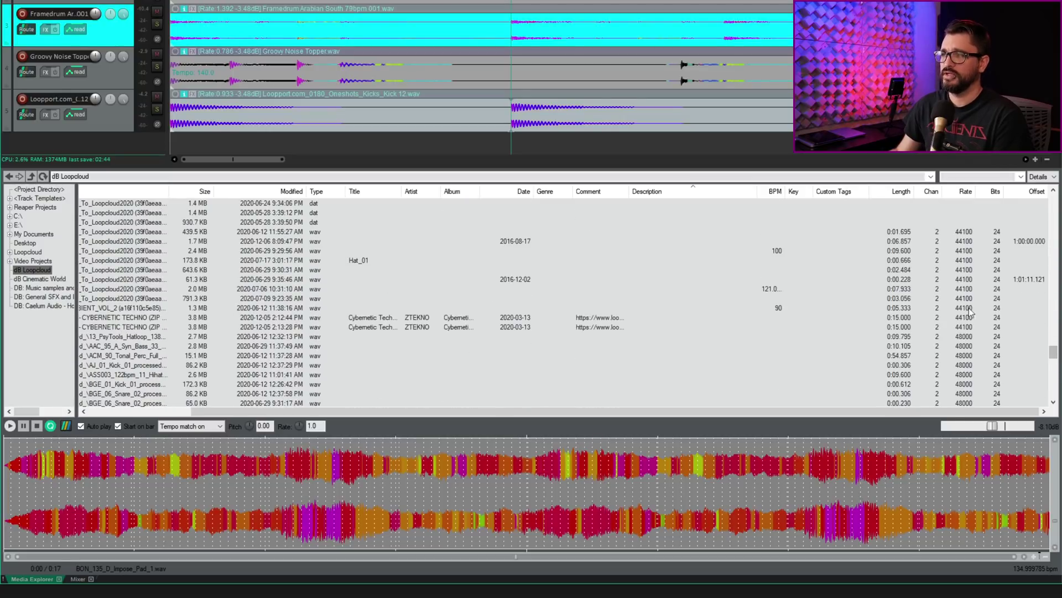
pyautogui.scroll(5, 973, 264)
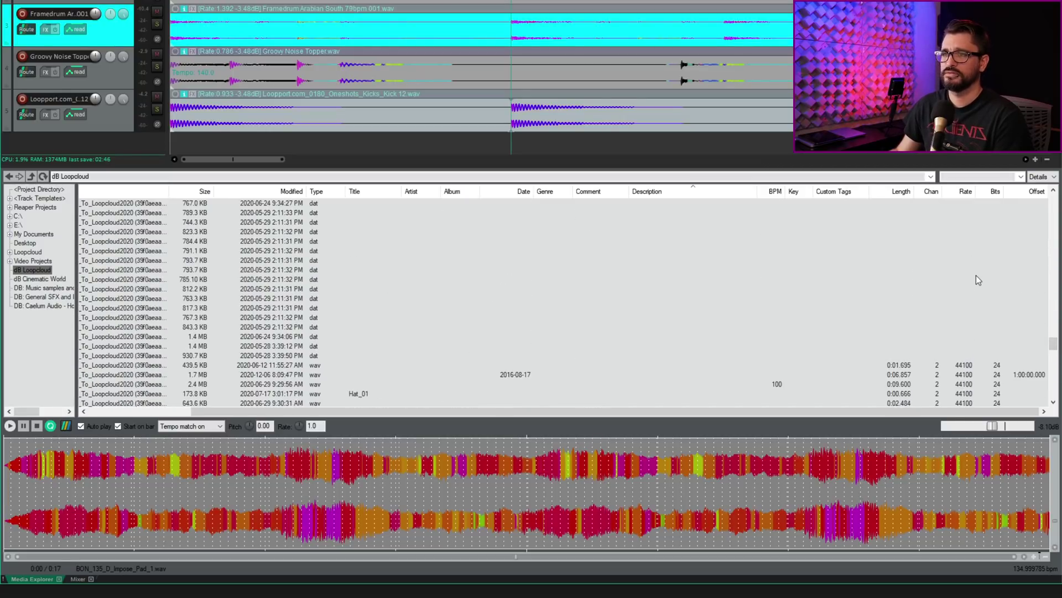
pyautogui.scroll(-10, 976, 275)
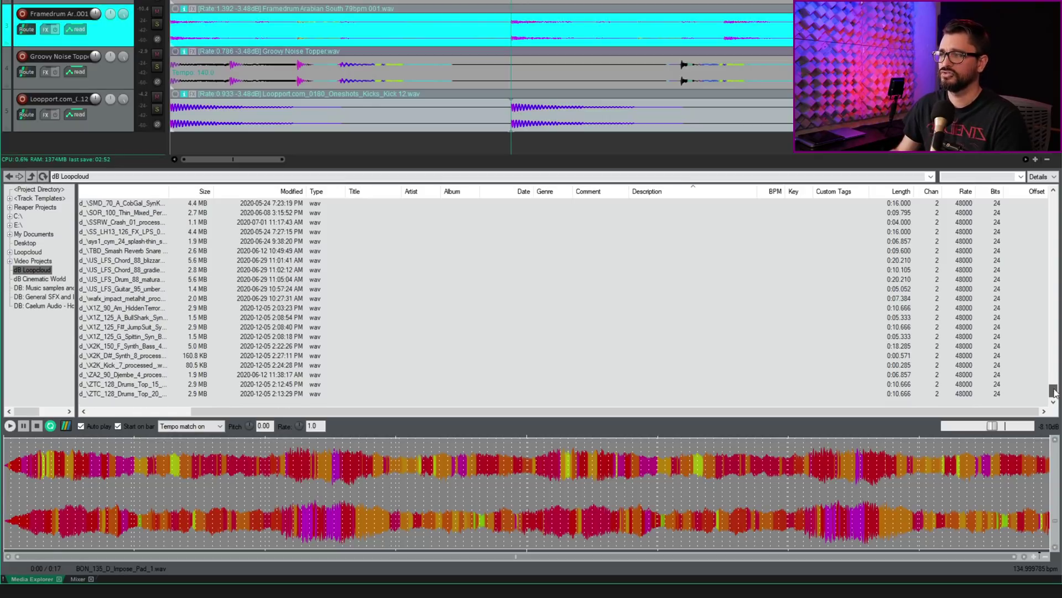
pyautogui.moveTo(1054, 387); pyautogui.dragTo(1054, 202)
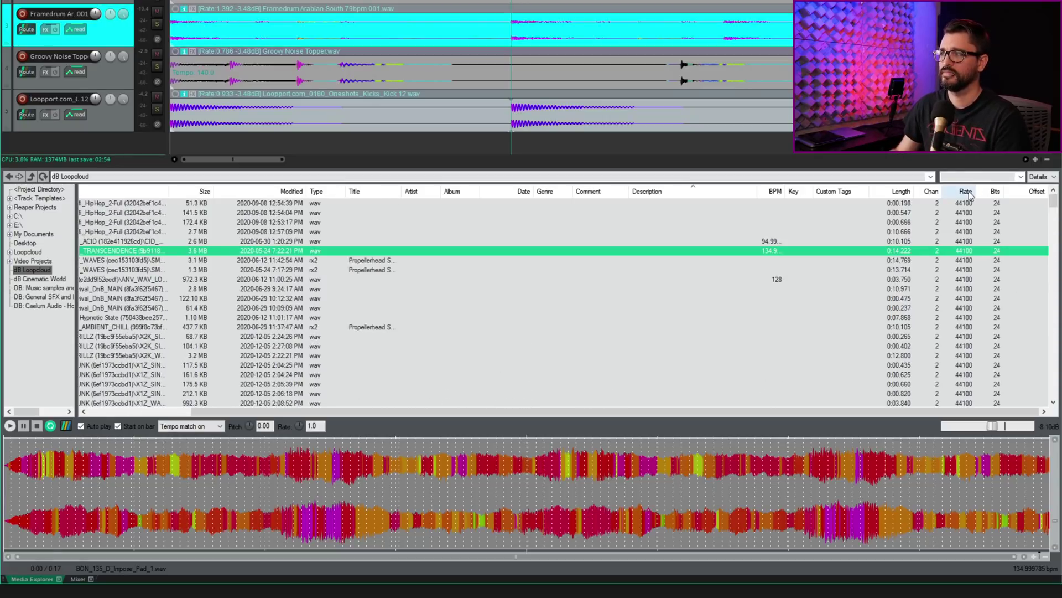
pyautogui.click(969, 192)
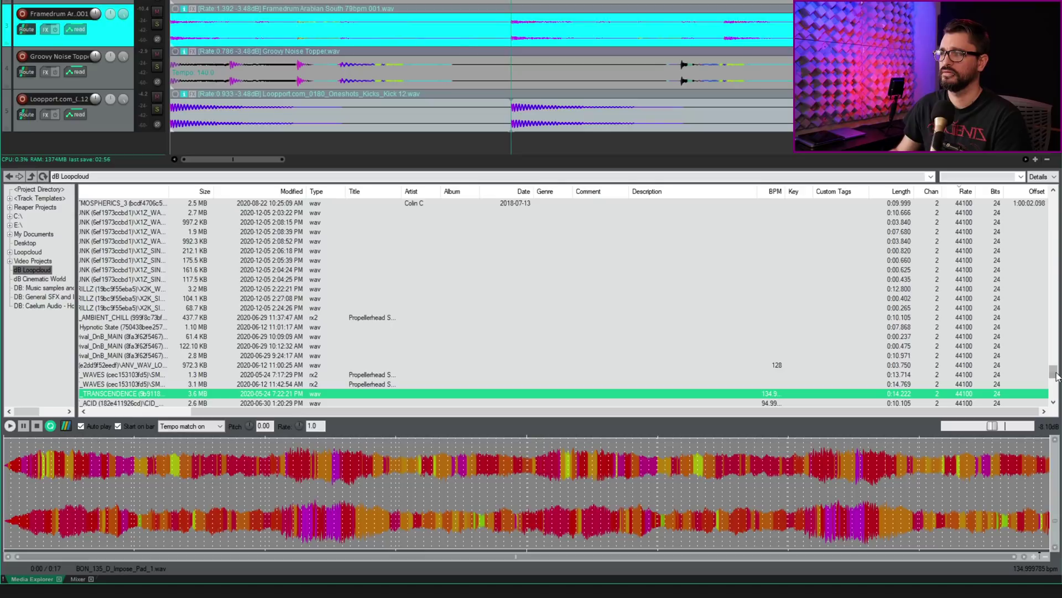
pyautogui.scroll(3, 1054, 366)
pyautogui.moveTo(1053, 352); pyautogui.dragTo(1054, 194)
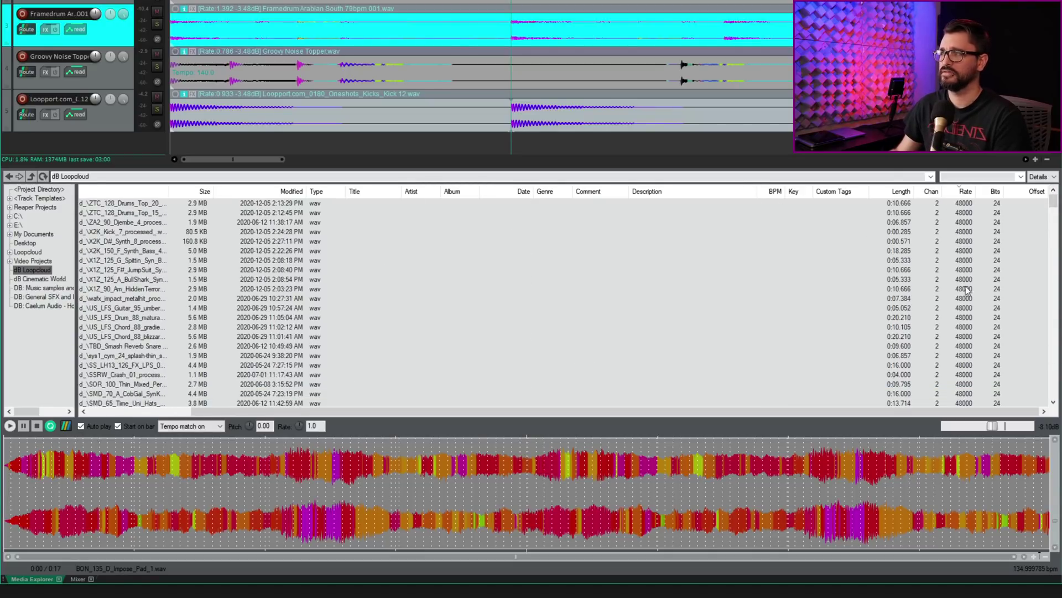
pyautogui.click(57, 280)
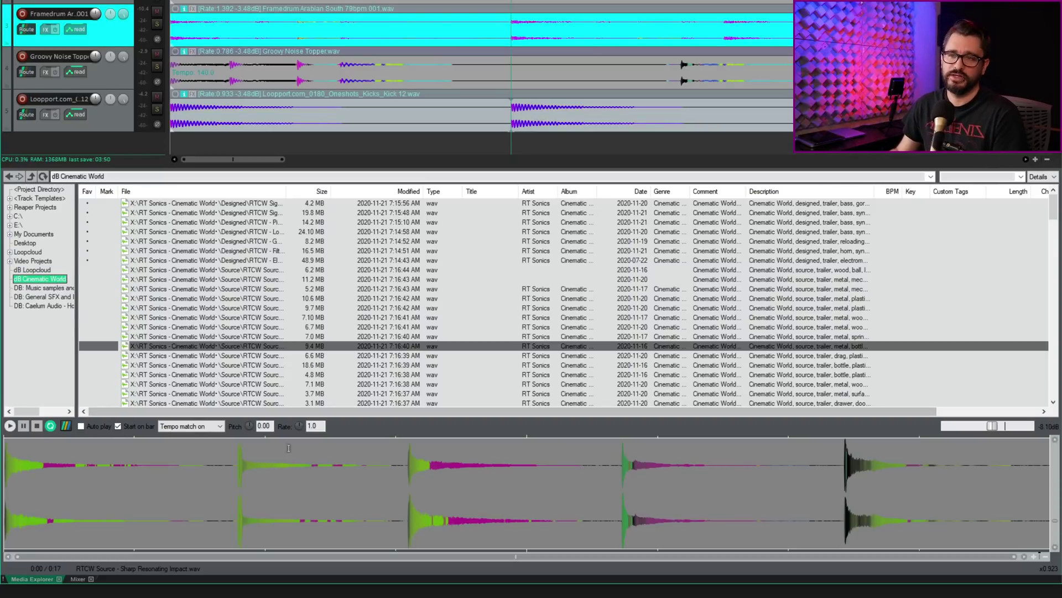
# Select all Cinematic World files, re-read their metadata from media files, and scroll to the Offset column
pyautogui.click(239, 349)
pyautogui.hotkey('ctrl', 'a')
pyautogui.rightClick(239, 351)
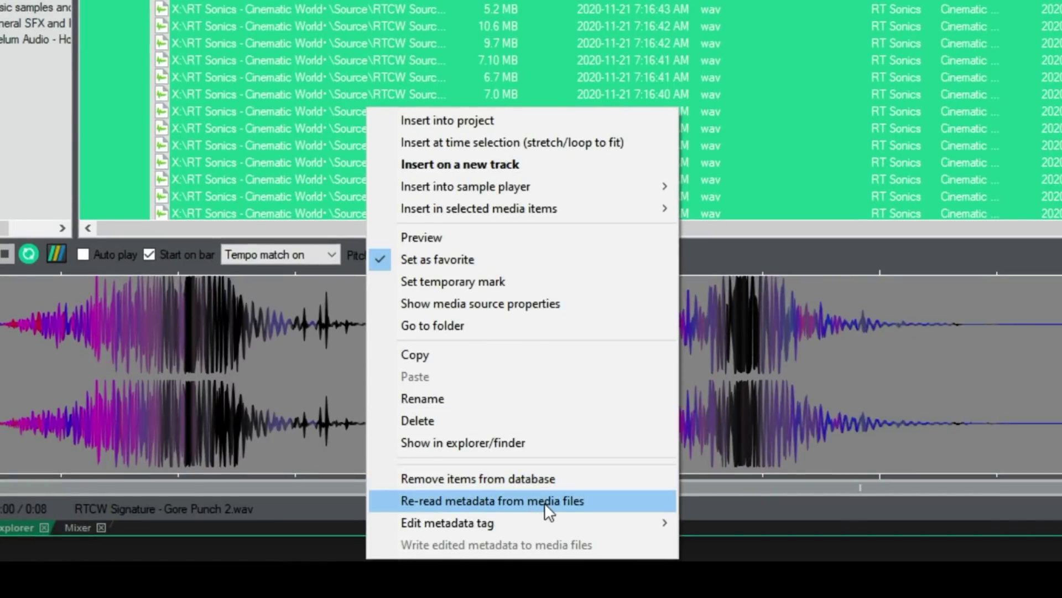
pyautogui.click(544, 501)
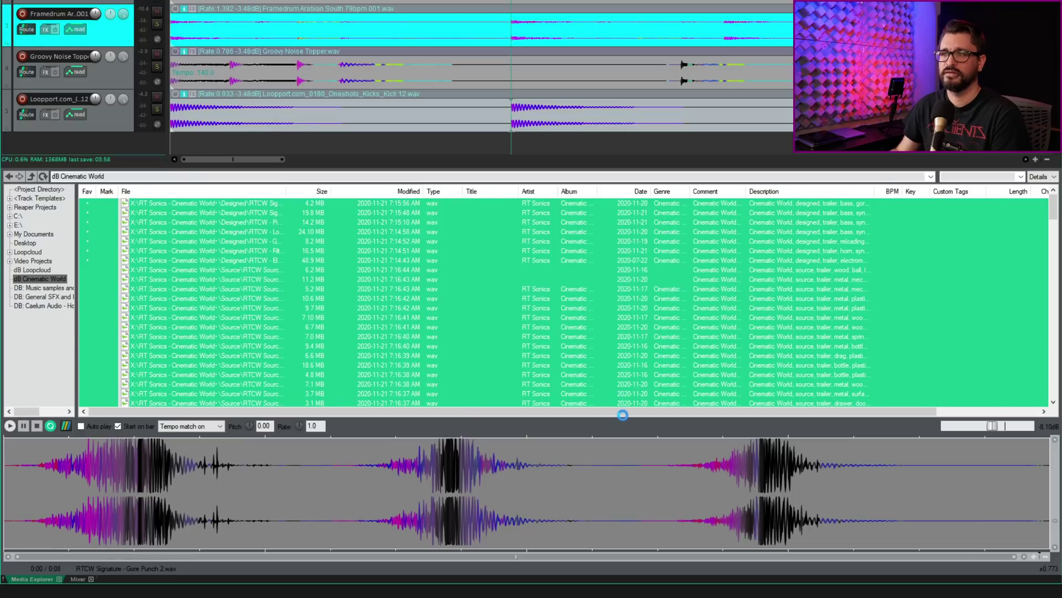
pyautogui.moveTo(621, 412); pyautogui.dragTo(919, 397)
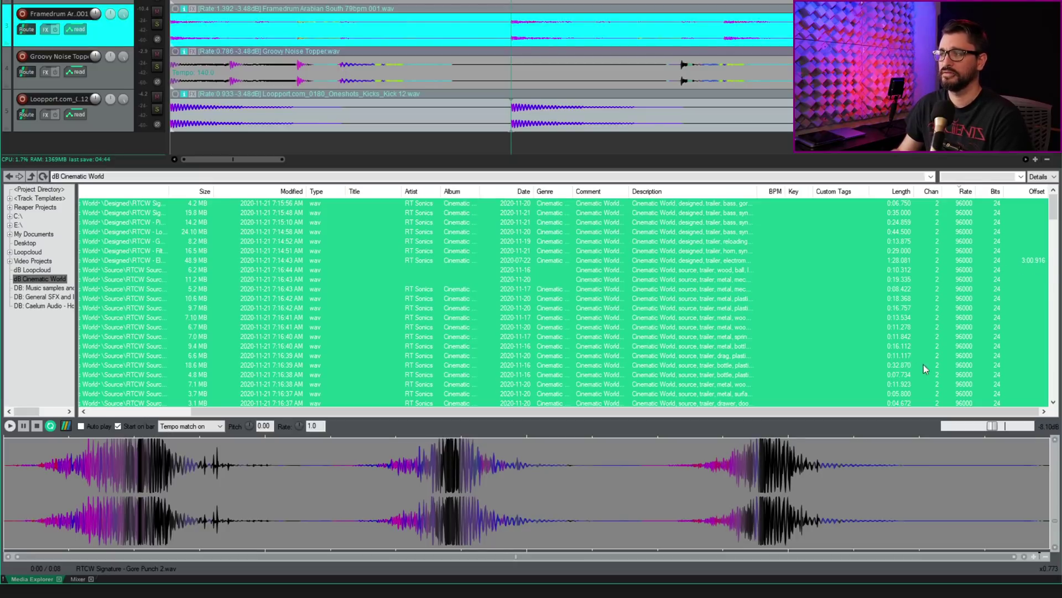
pyautogui.moveTo(1053, 211); pyautogui.dragTo(1058, 382)
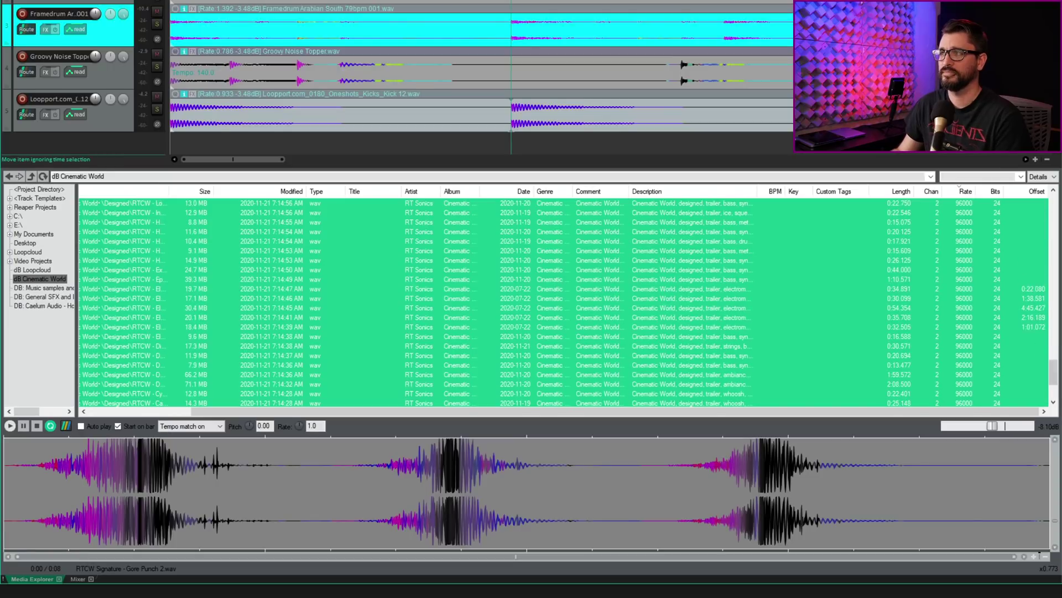
# Insert the EMF Glitches 6 file onto track 6 and select the new RTCW item
pyautogui.click(1009, 290)
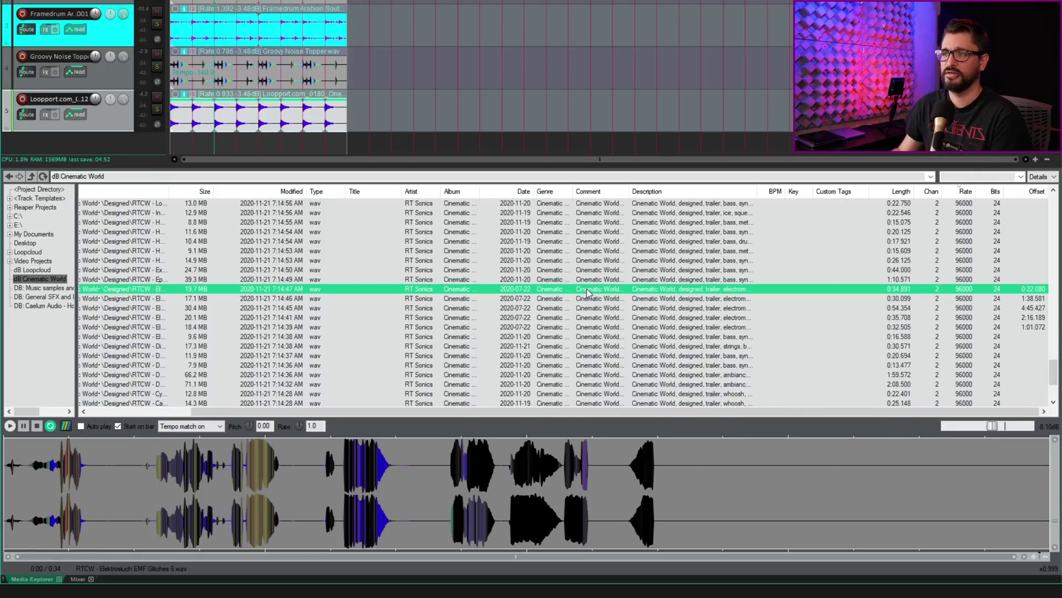
pyautogui.moveTo(581, 290); pyautogui.dragTo(655, 145)
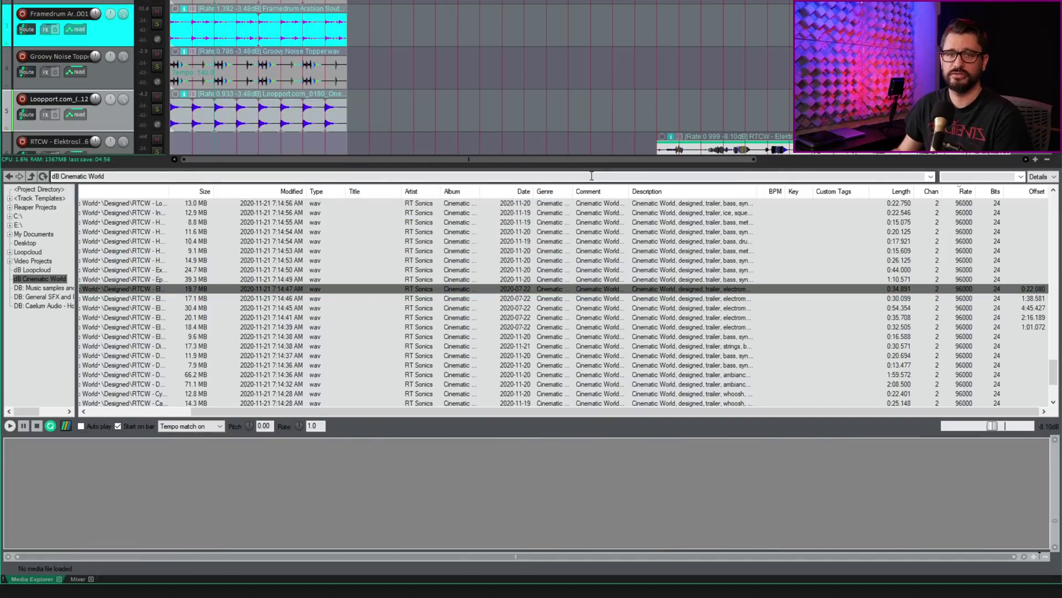
pyautogui.click(719, 115)
pyautogui.hscroll(3, 683, 116)
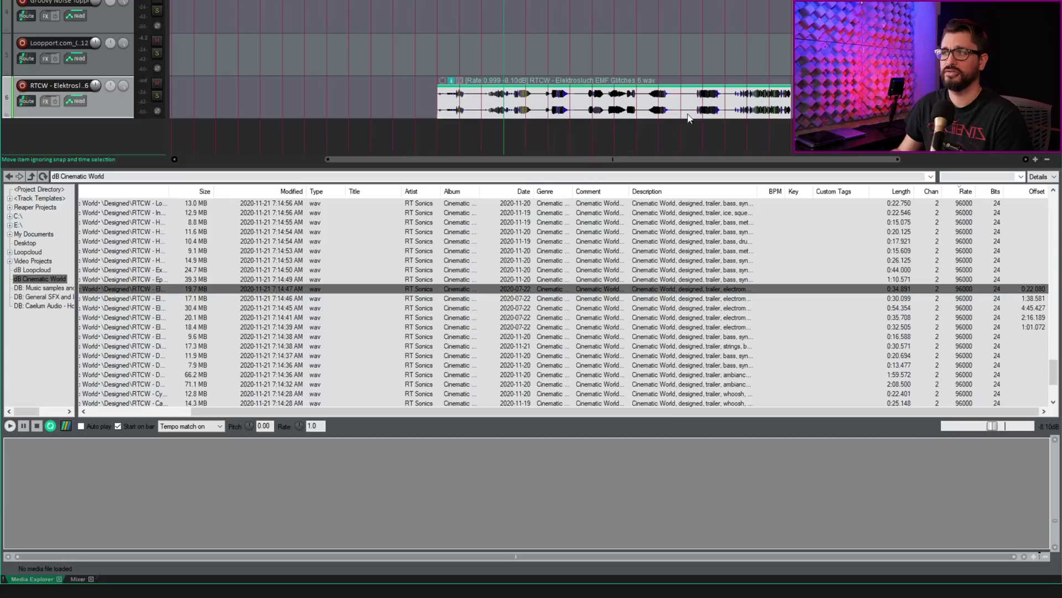
pyautogui.click(586, 111)
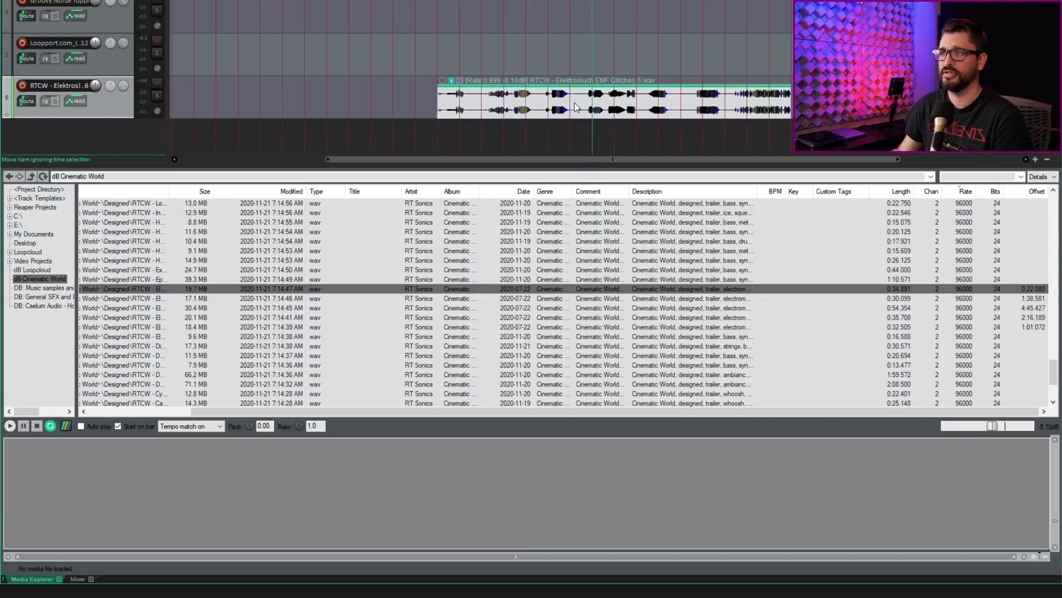
pyautogui.scroll(-6, 576, 106)
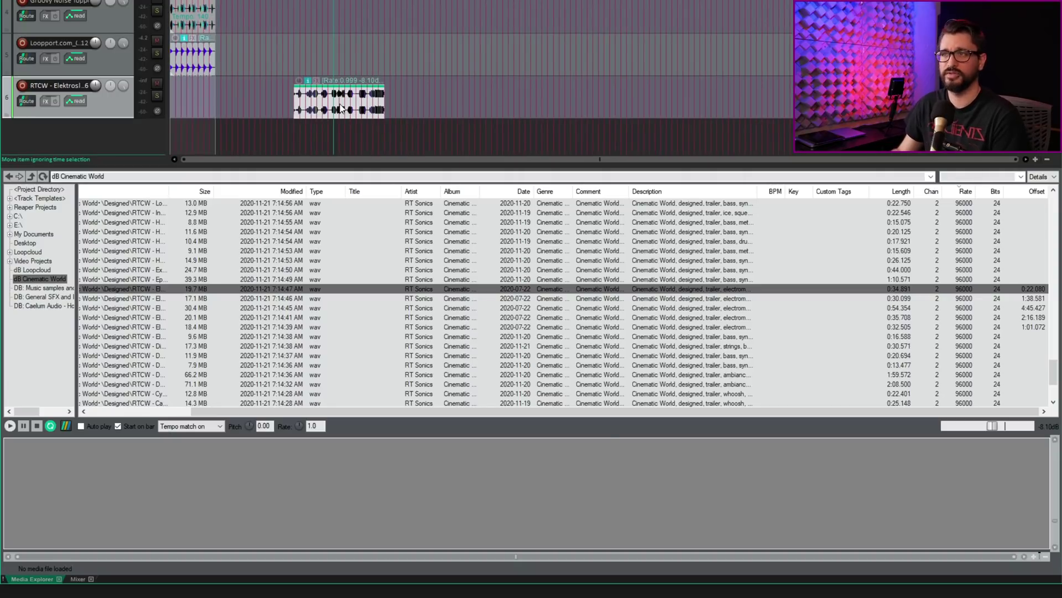
# Move the RTCW item to its source's preferred BWF start offset position
pyautogui.rightClick(343, 104)
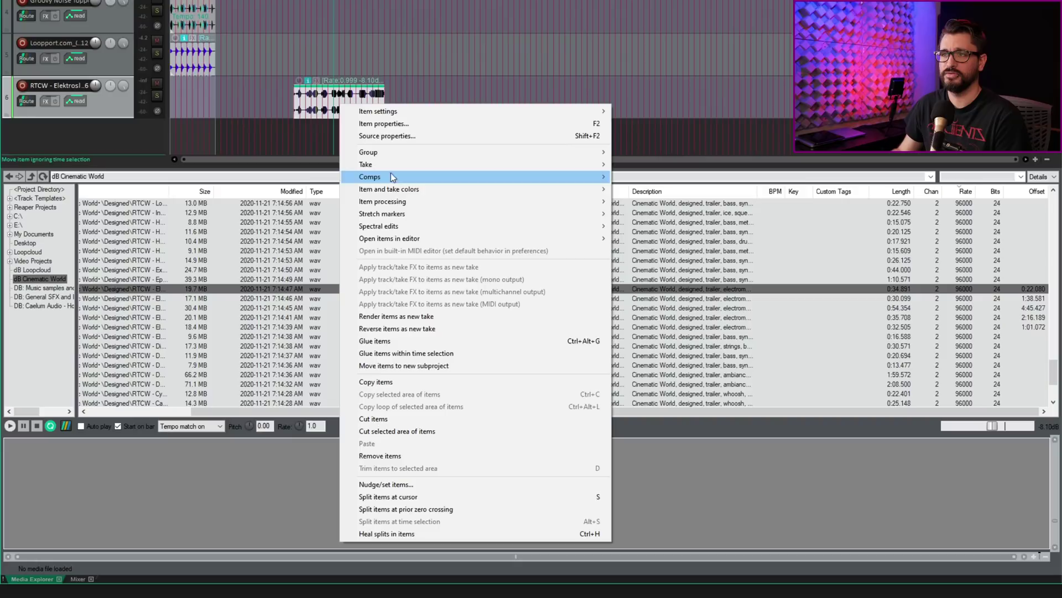
pyautogui.moveTo(392, 204)
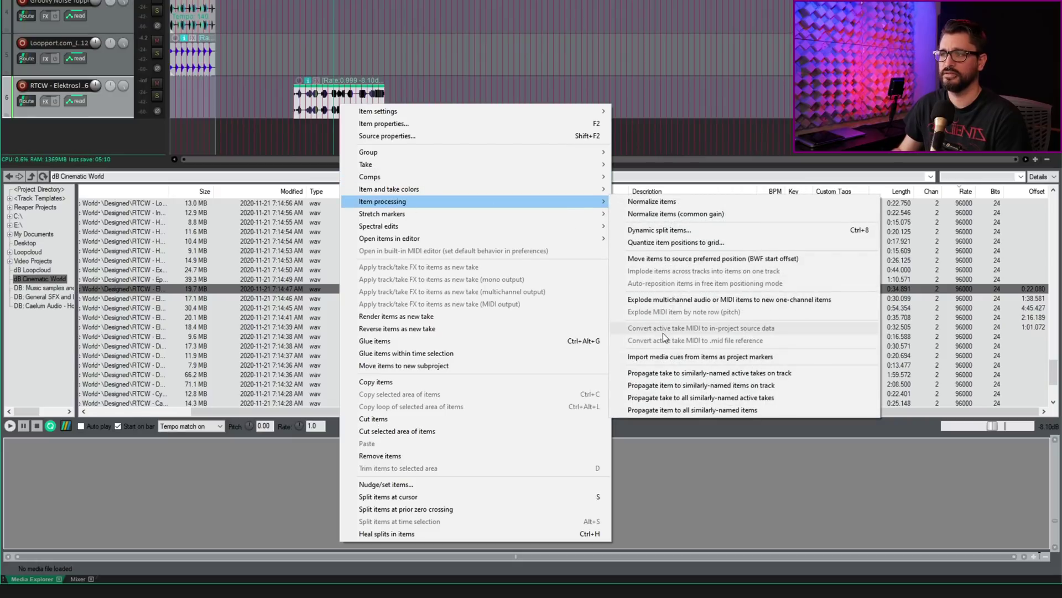
pyautogui.click(667, 260)
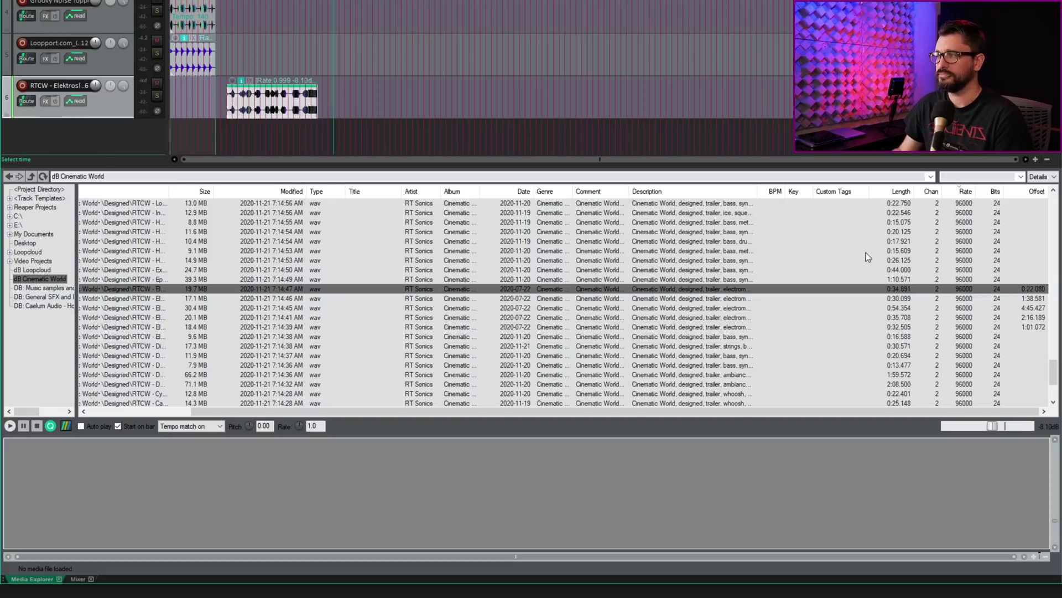
# Edit the EMF Glitches 6 Offset cell, first entering 0, then committing 1:00:00
pyautogui.click(1030, 289)
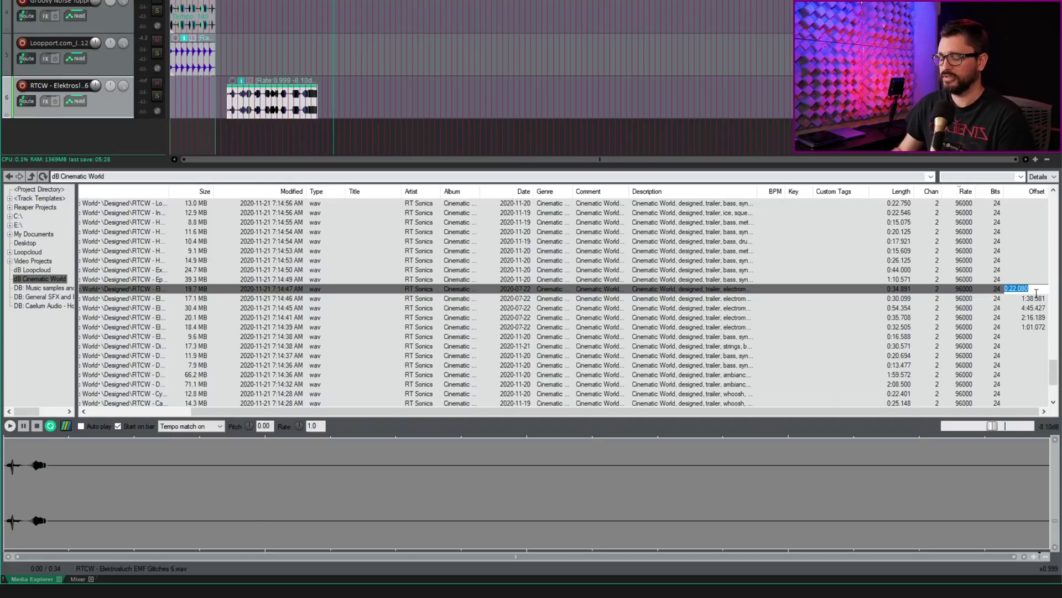
pyautogui.write('0')
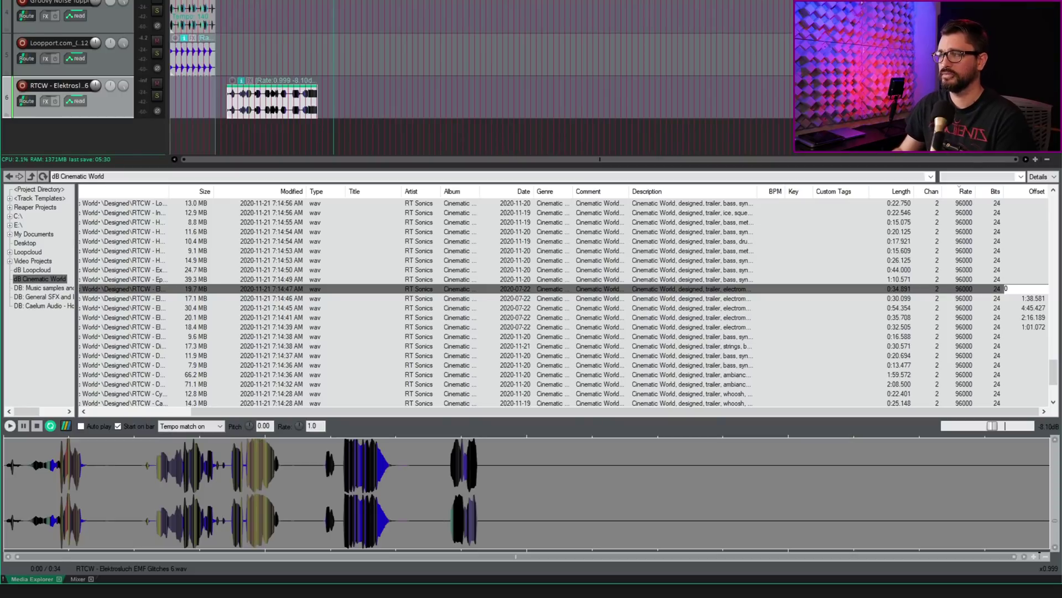
pyautogui.press('Return')
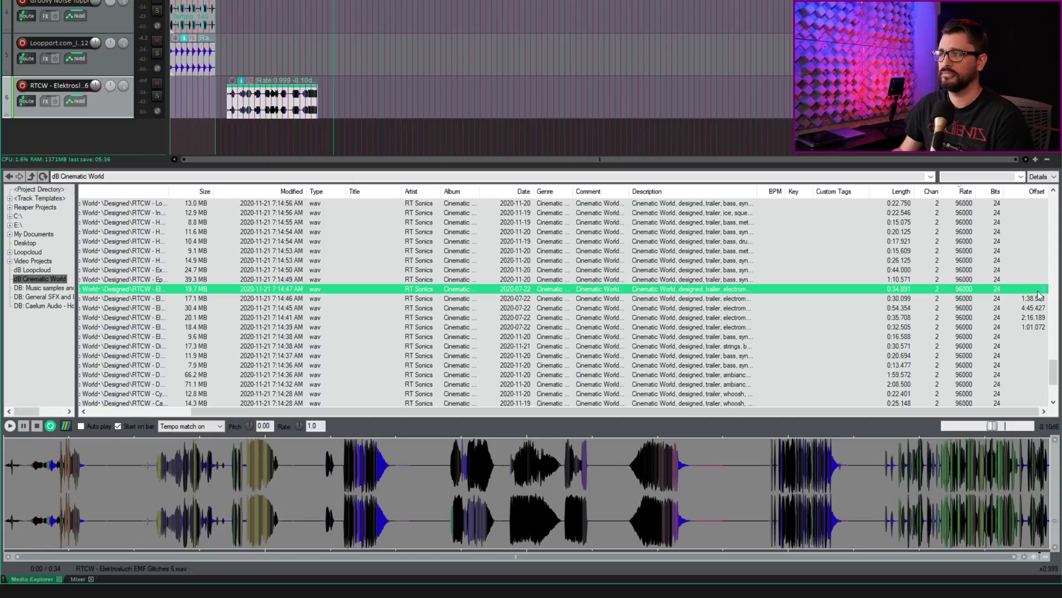
pyautogui.click(1039, 289)
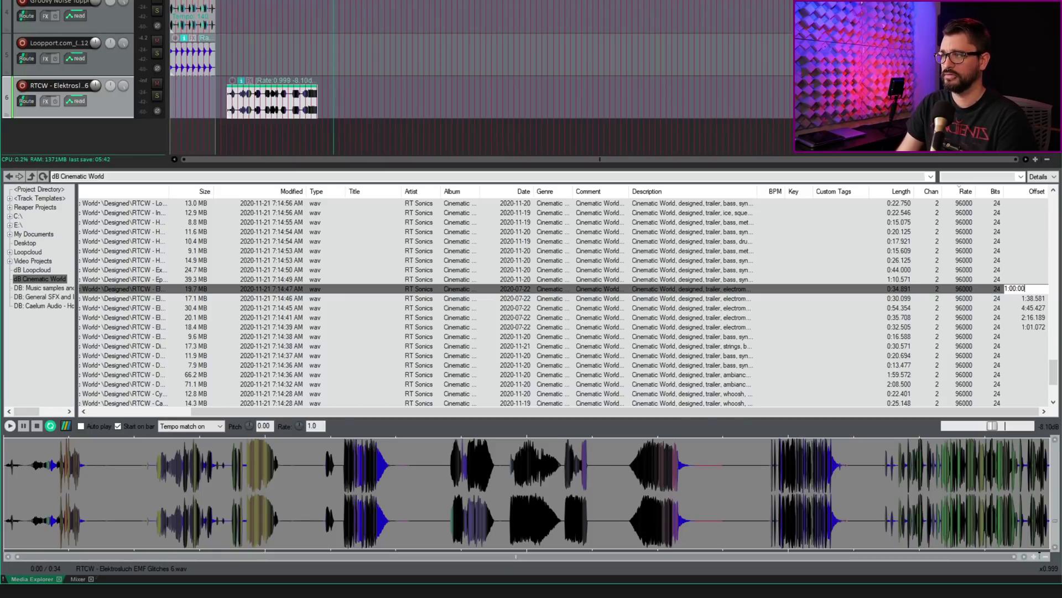
pyautogui.press('Return')
pyautogui.click(1022, 302)
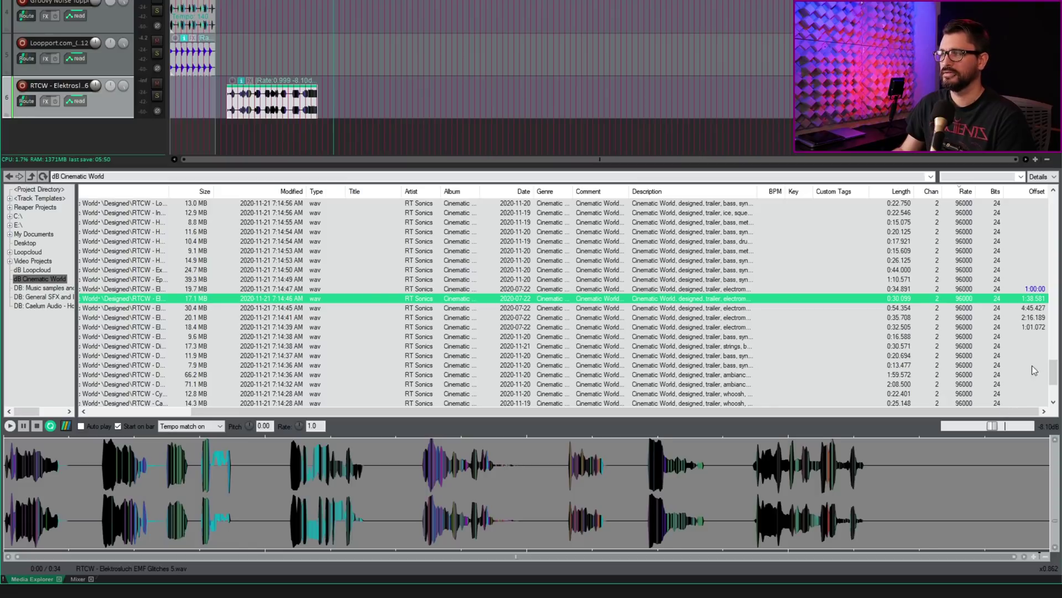
# Write the edited 1:00:00 offset into EMF Glitches 6 and drag the file onto track 6
pyautogui.rightClick(312, 289)
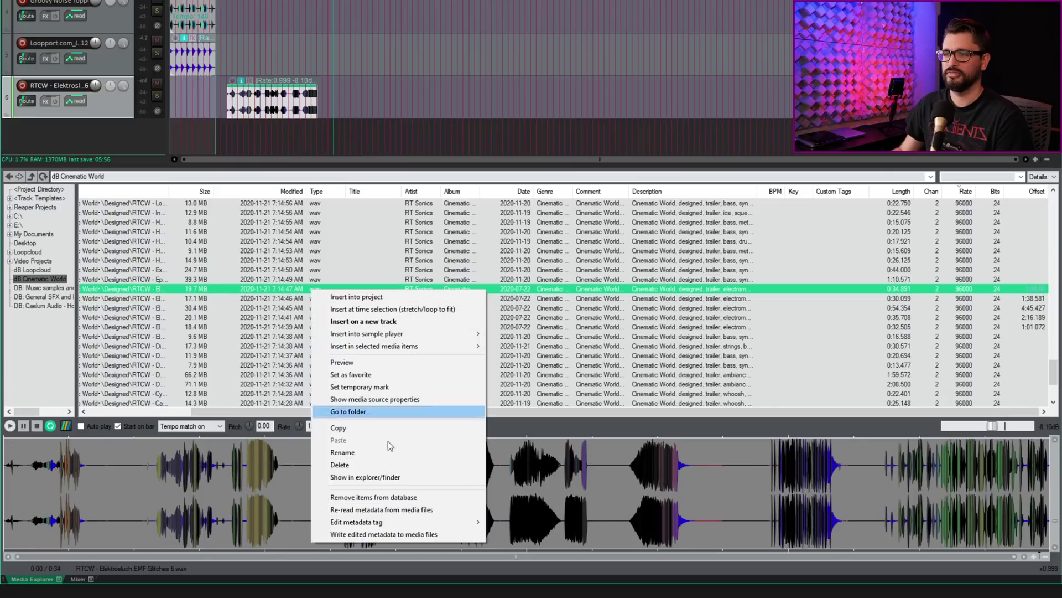
pyautogui.click(403, 536)
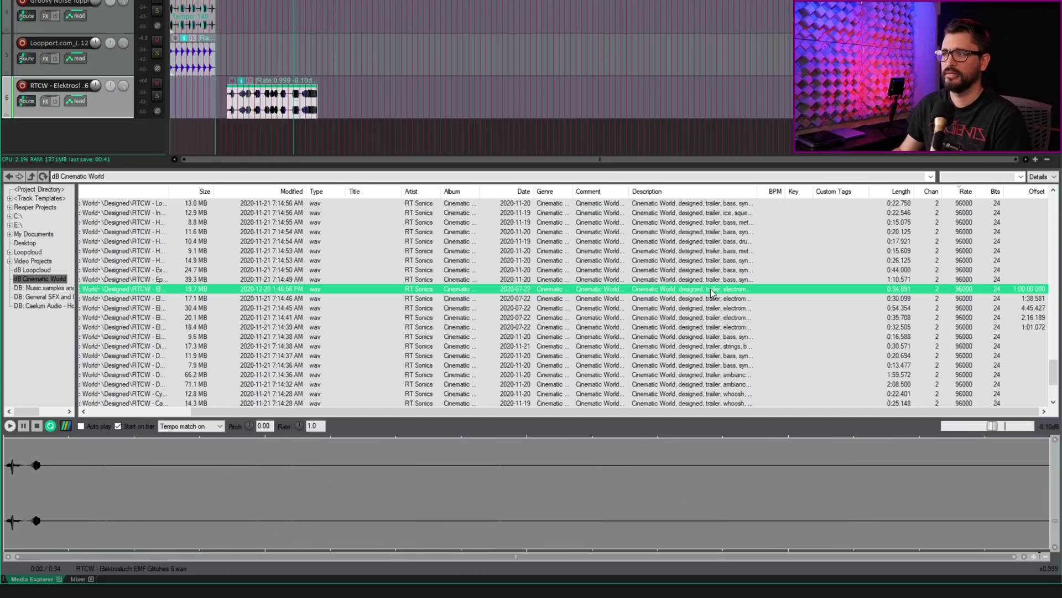
pyautogui.moveTo(711, 288); pyautogui.dragTo(366, 114)
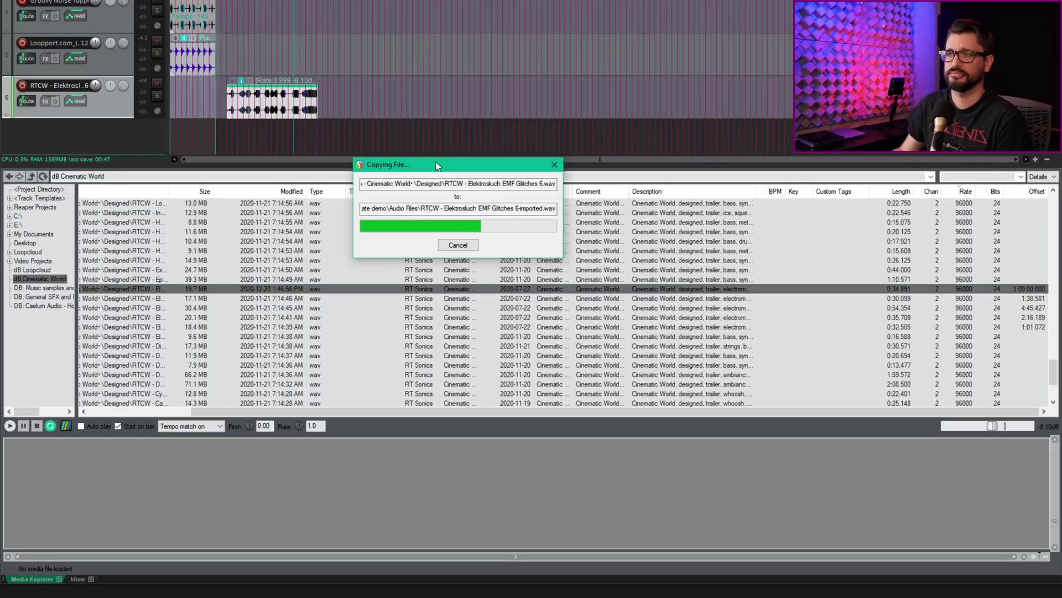
# Move the new EMF Glitches 6-imported item to its source's preferred start position
pyautogui.rightClick(410, 103)
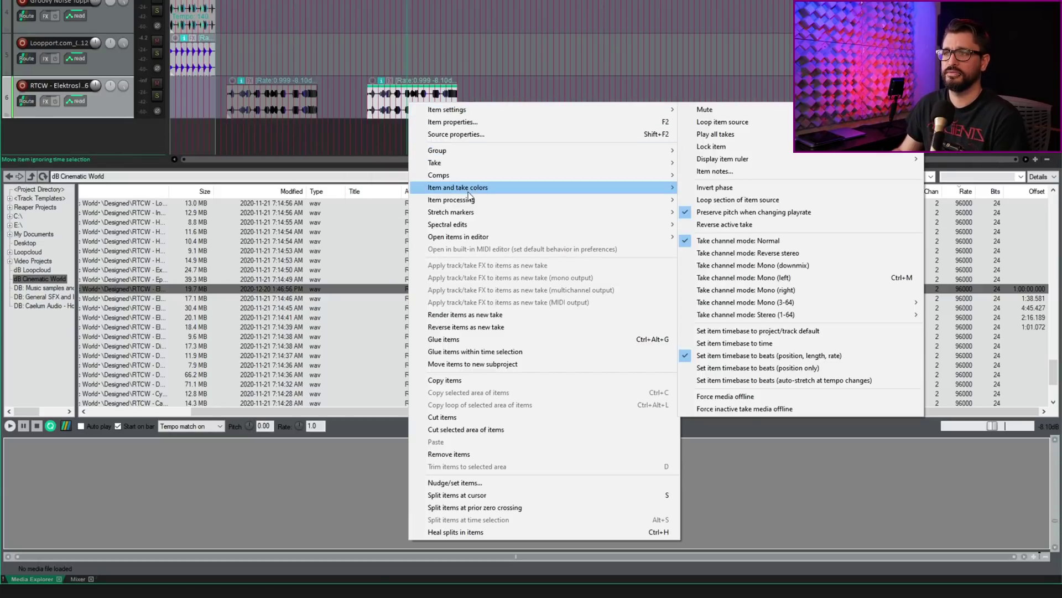
pyautogui.moveTo(470, 203)
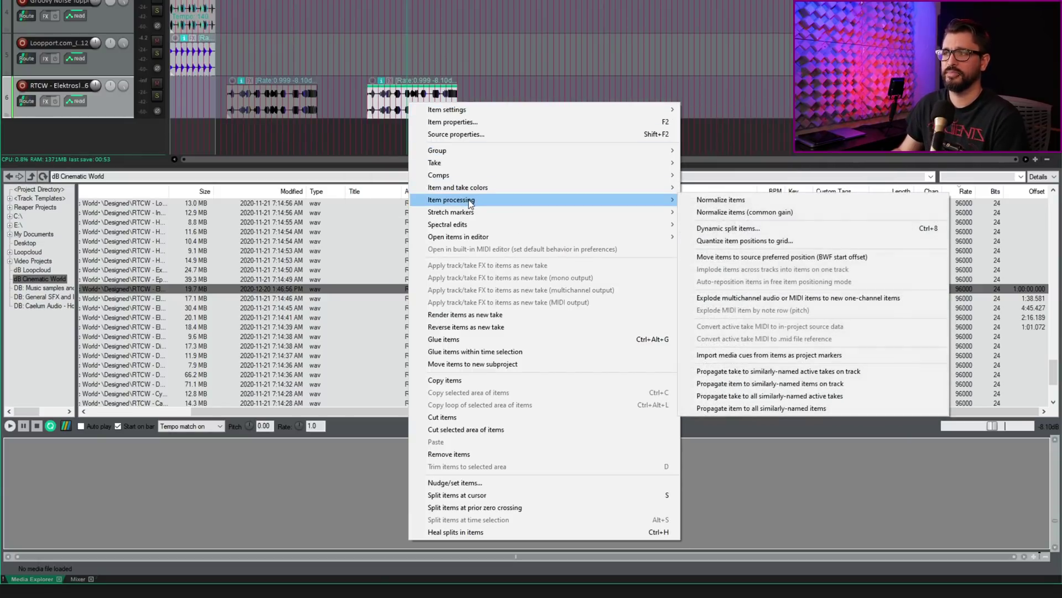
pyautogui.click(759, 259)
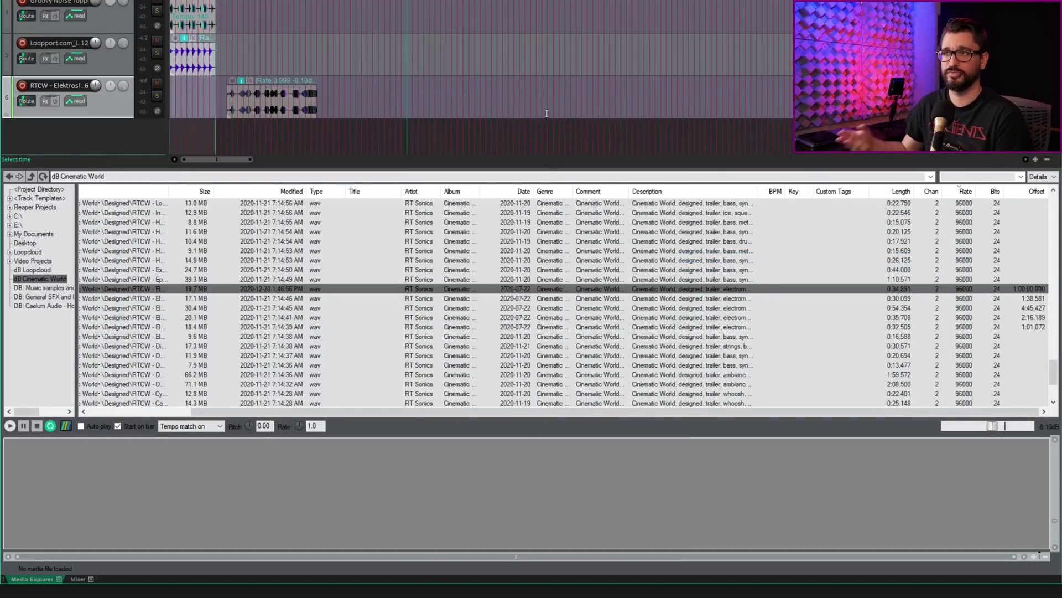
pyautogui.scroll(-3, 547, 113)
pyautogui.scroll(-4, 547, 113)
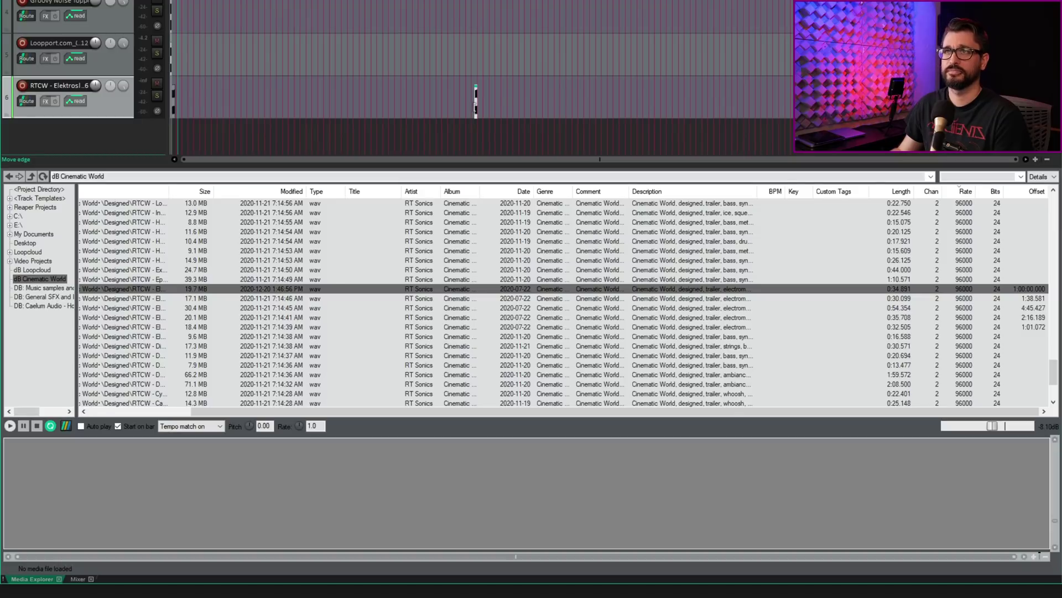
# Place the edit cursor on the moved EMF Glitches 6 item
pyautogui.click(476, 102)
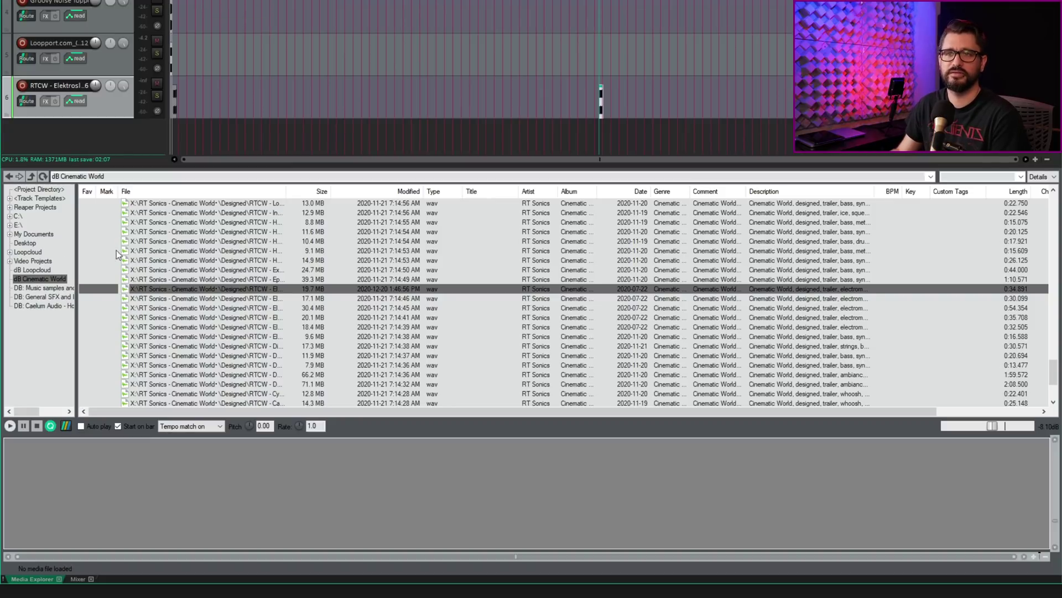
pyautogui.click(47, 238)
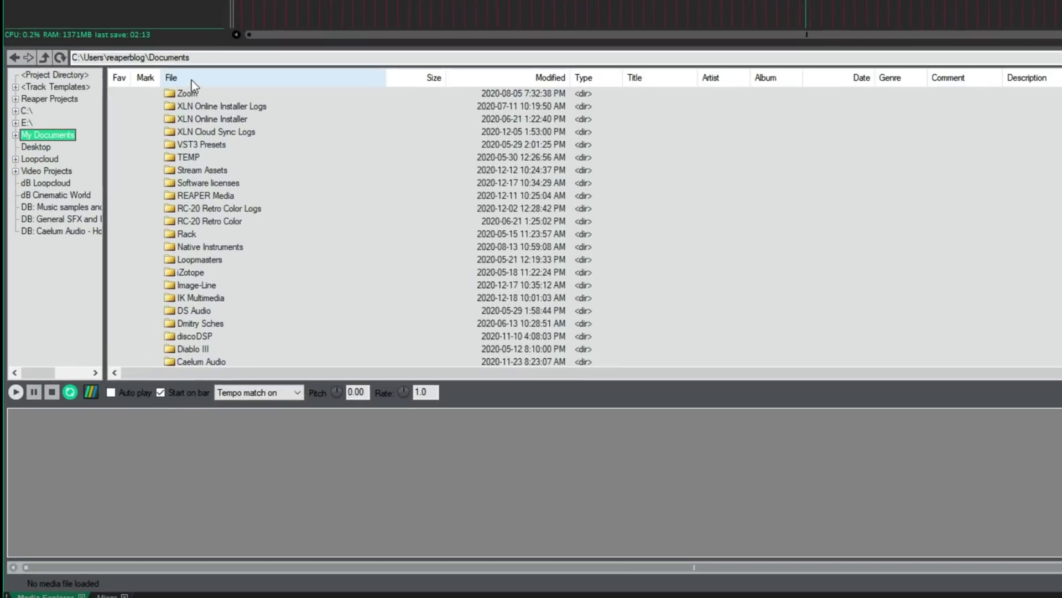
pyautogui.rightClick(192, 81)
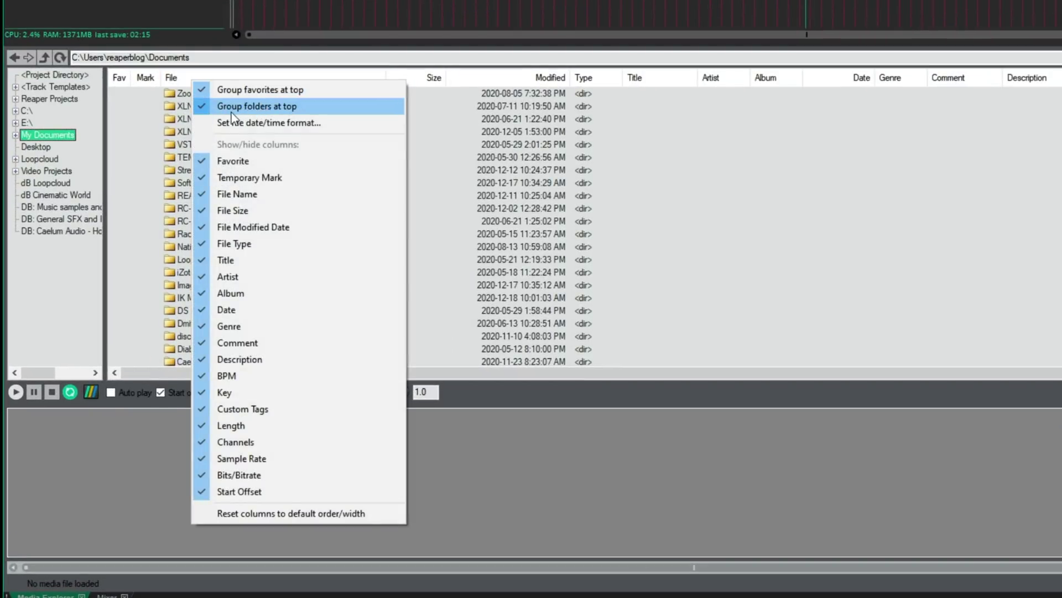
pyautogui.click(289, 108)
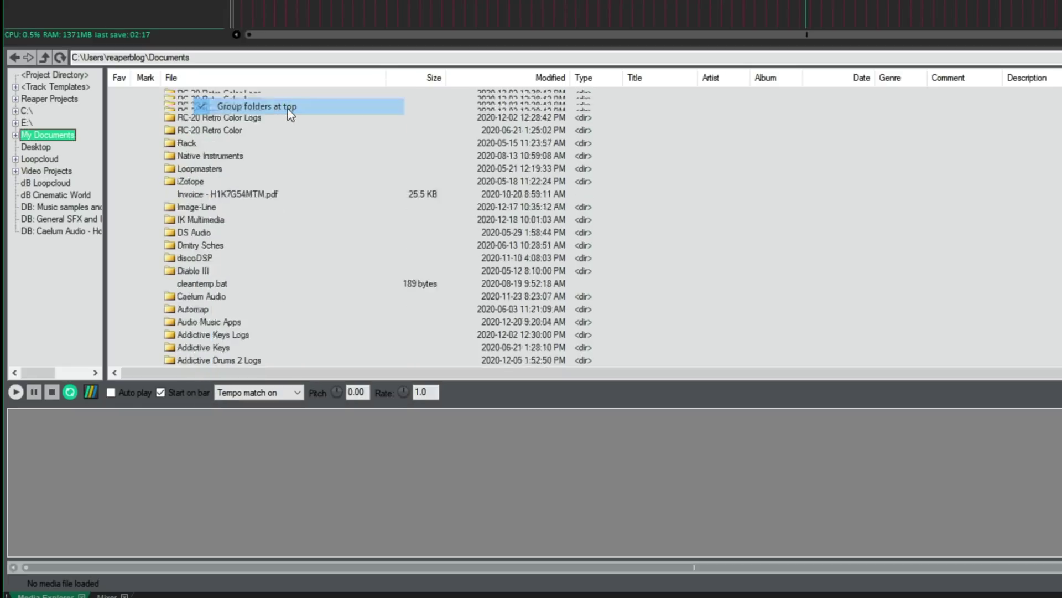
pyautogui.scroll(-4, 232, 130)
pyautogui.scroll(4, 228, 166)
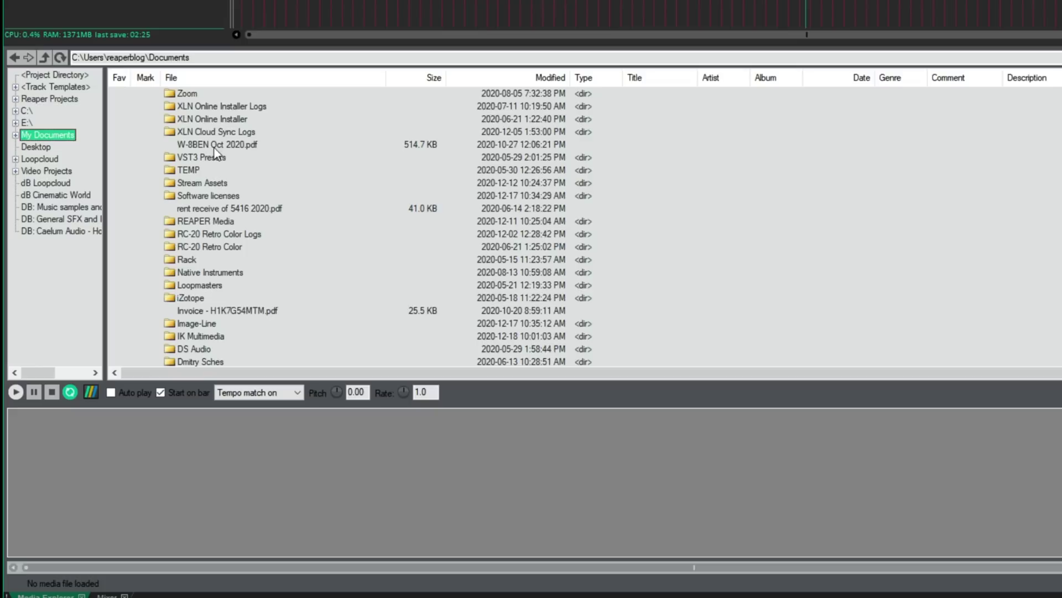
pyautogui.rightClick(204, 81)
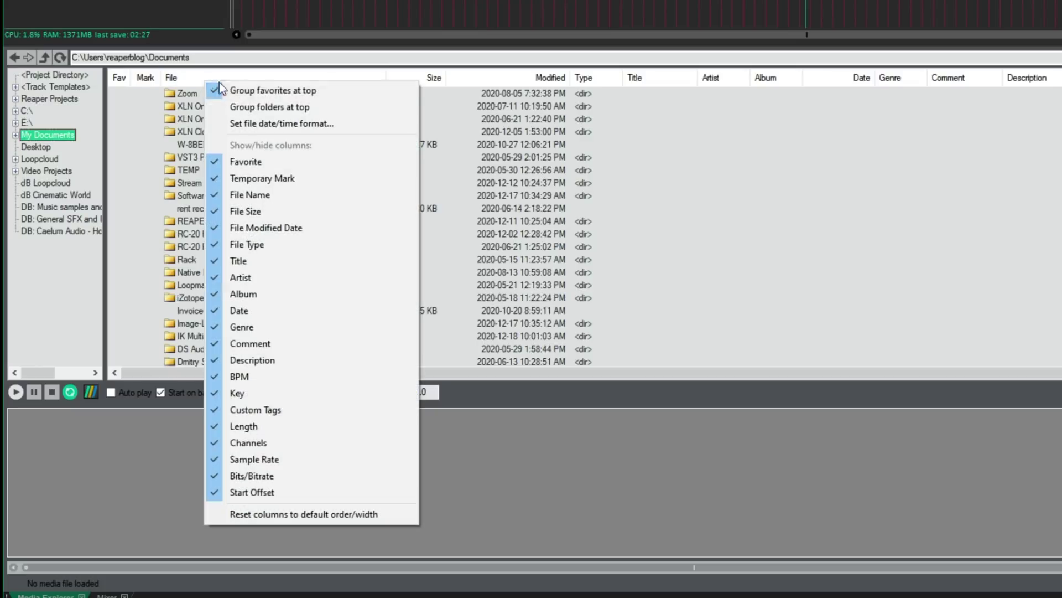
pyautogui.click(240, 107)
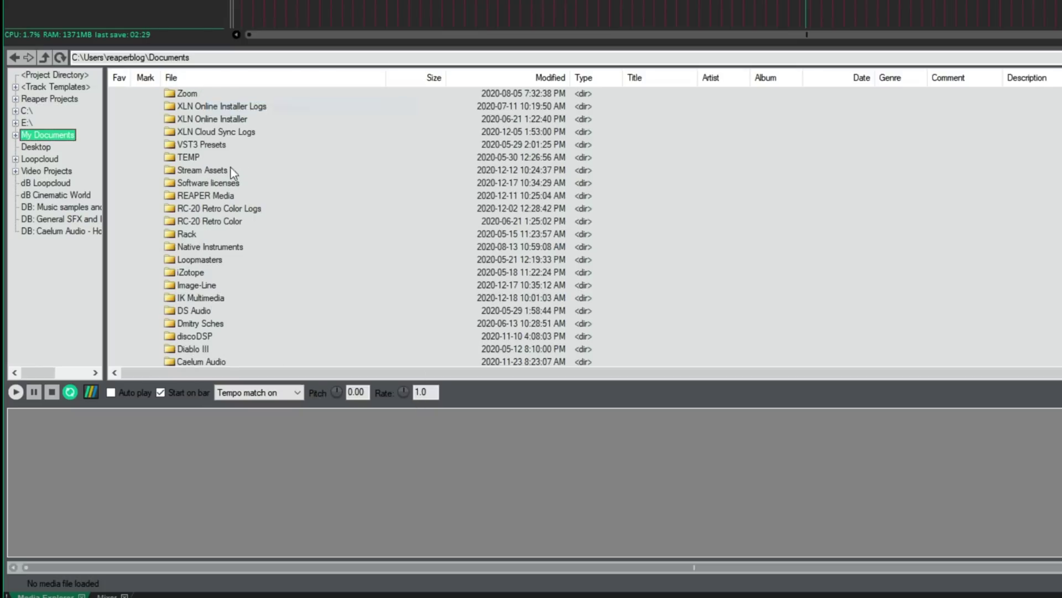
pyautogui.scroll(-4, 222, 175)
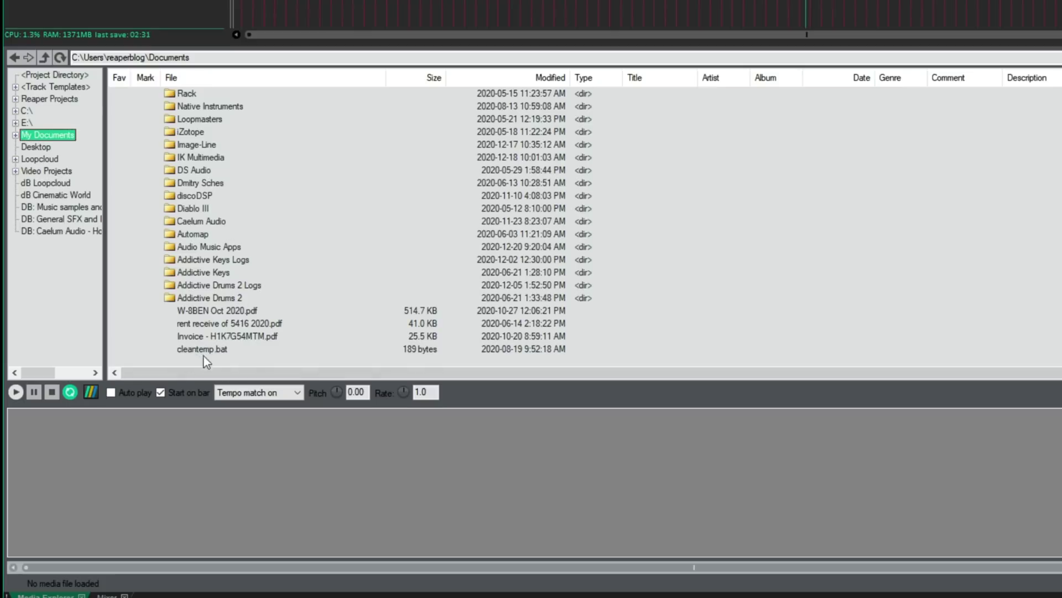